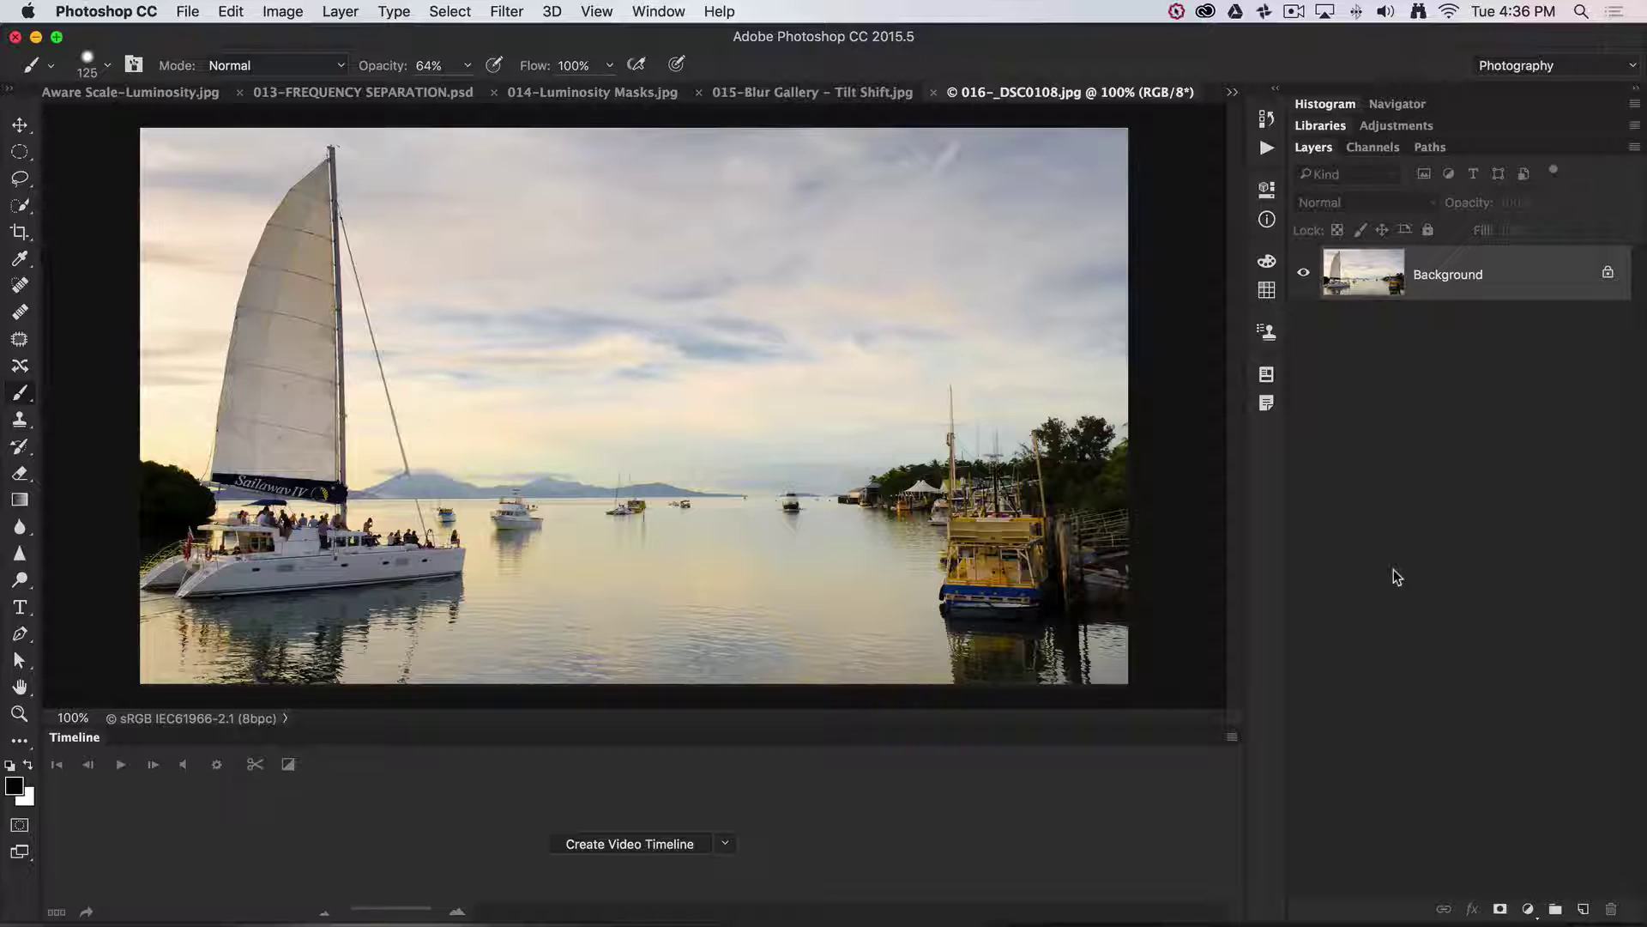
Step: Open the File > Open dialog in Desktop/Port-Douglas-1080 and select _DSC0108.jpg
{"action": "left_click", "coordinate": [189, 12]}
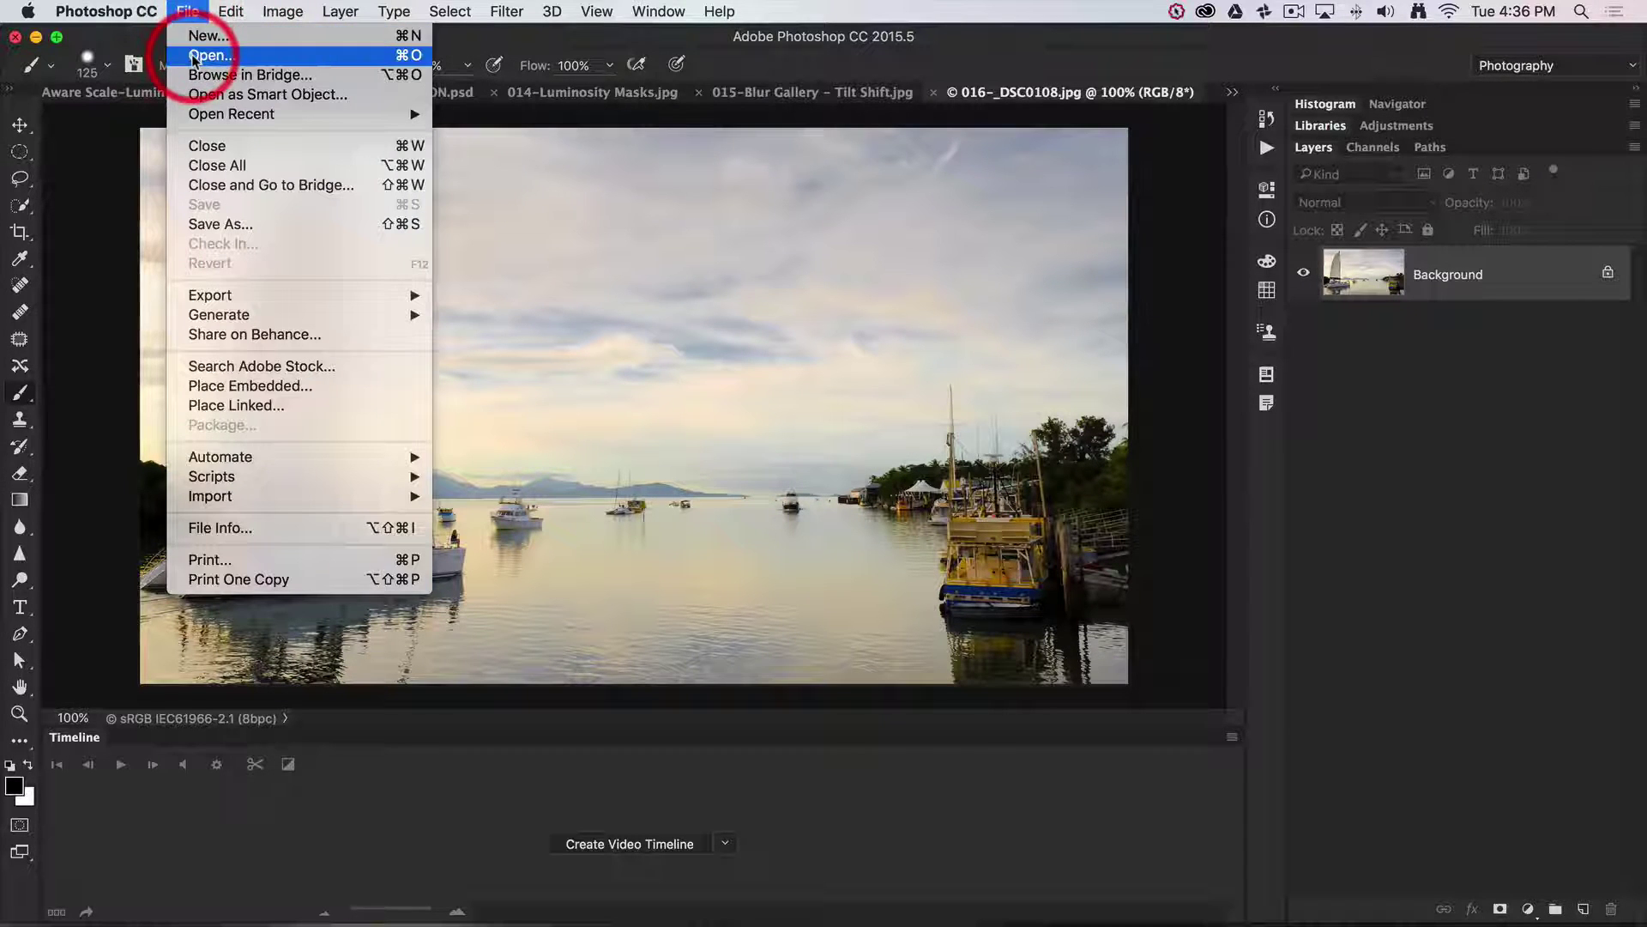
{"action": "left_click", "coordinate": [193, 54]}
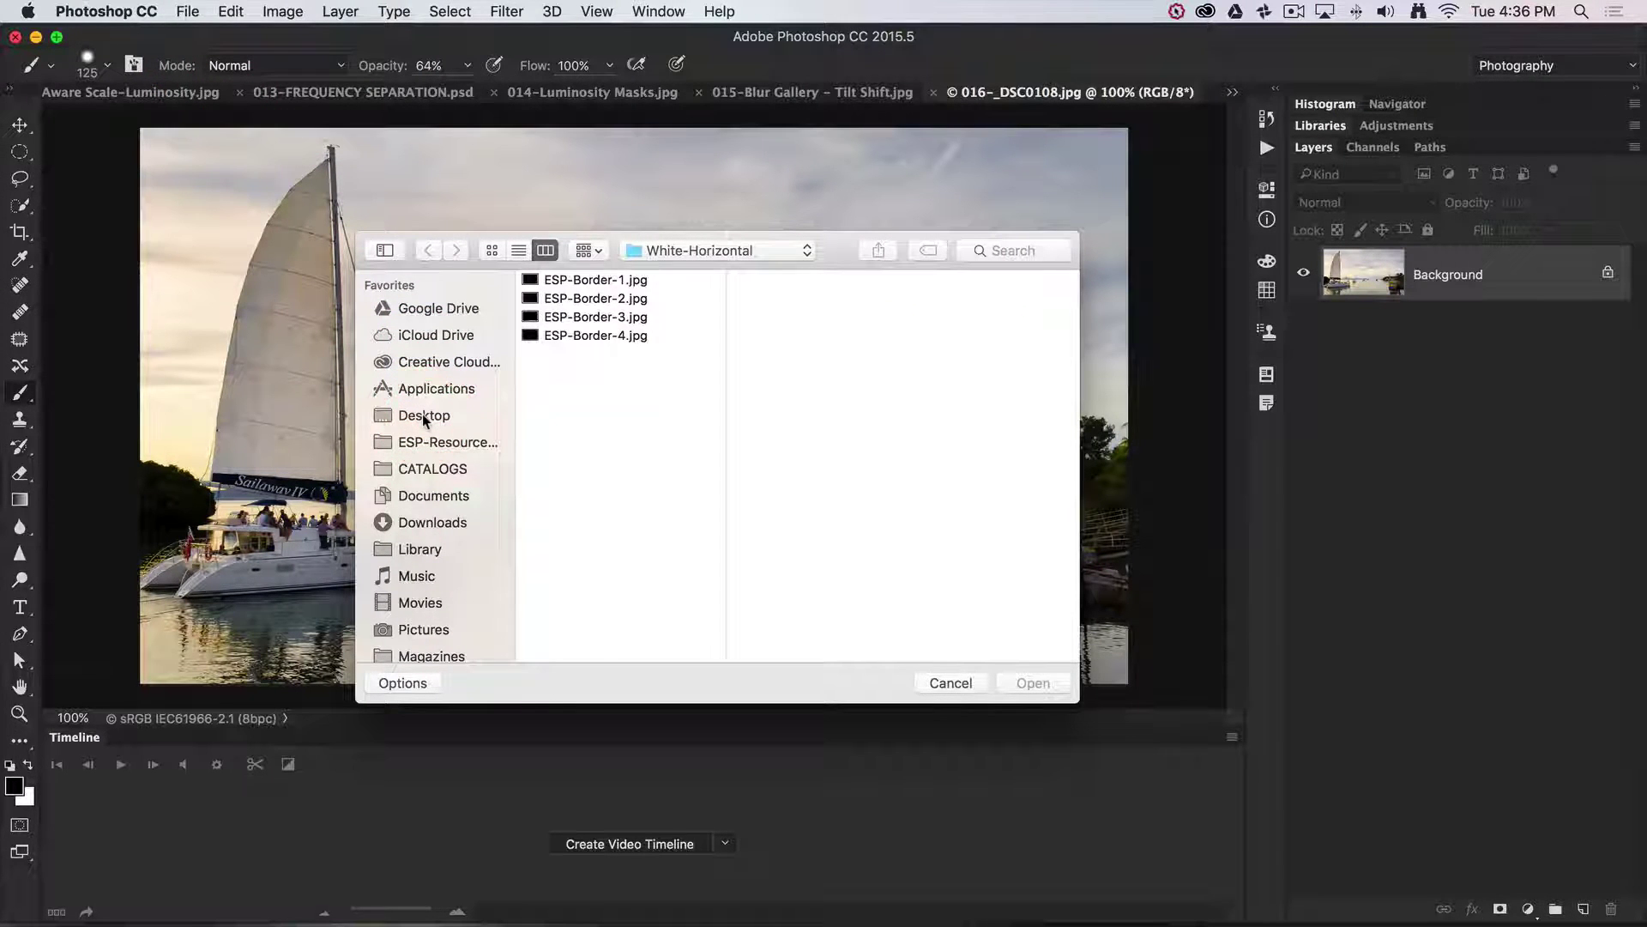
{"action": "left_click", "coordinate": [423, 415]}
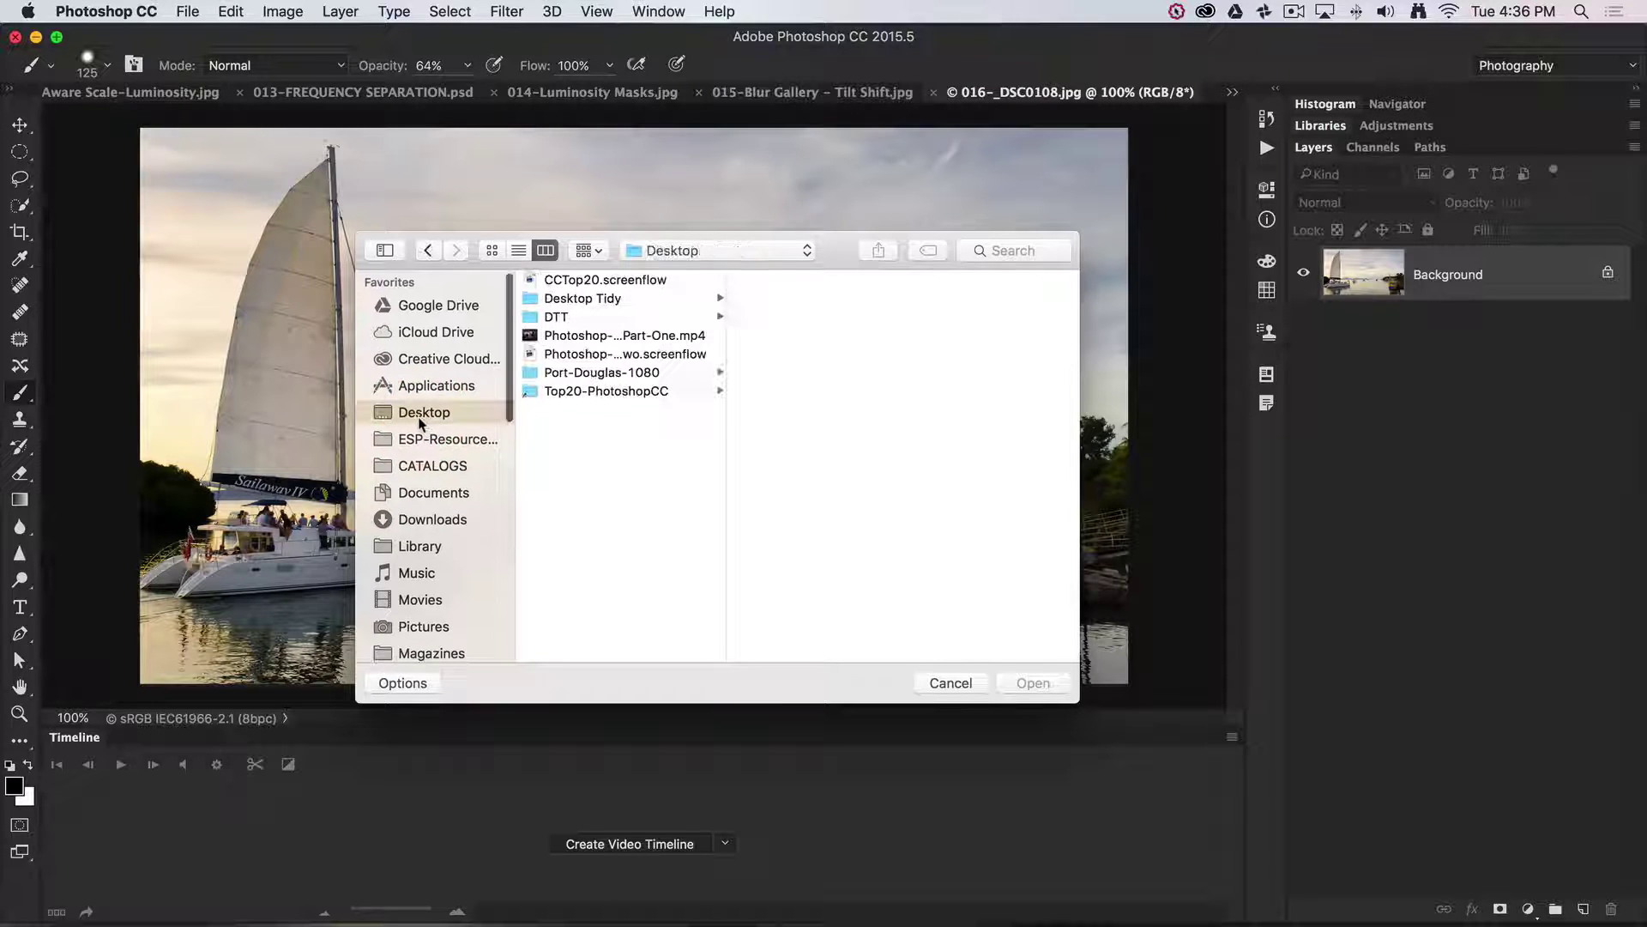
{"action": "left_click", "coordinate": [542, 374]}
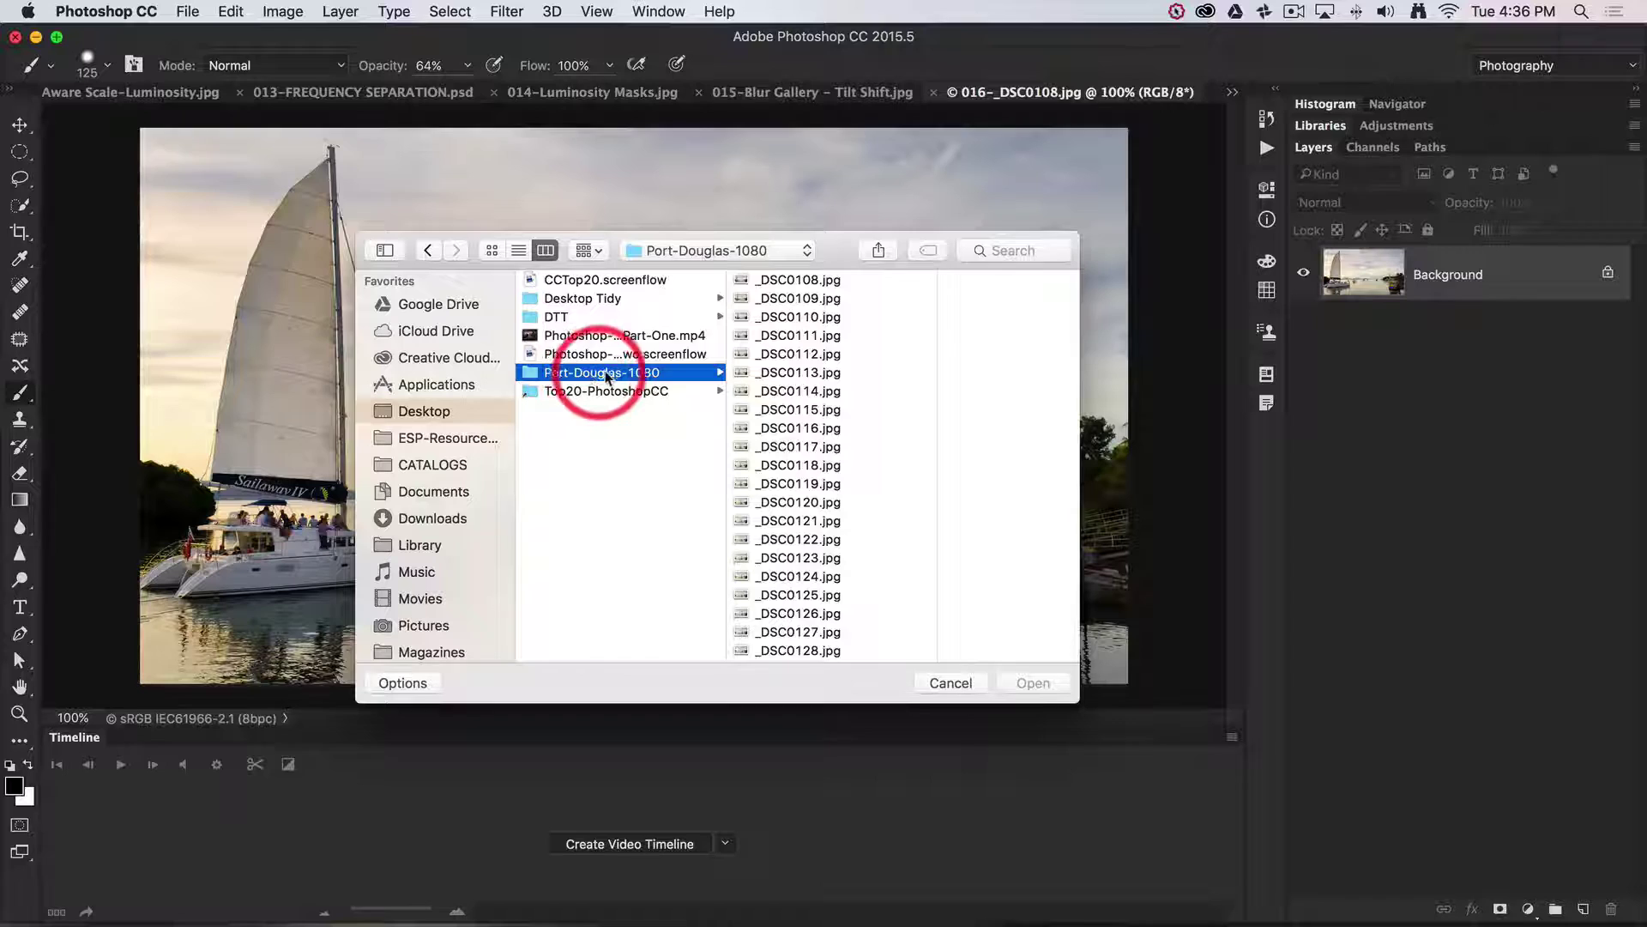
{"action": "left_click", "coordinate": [809, 281]}
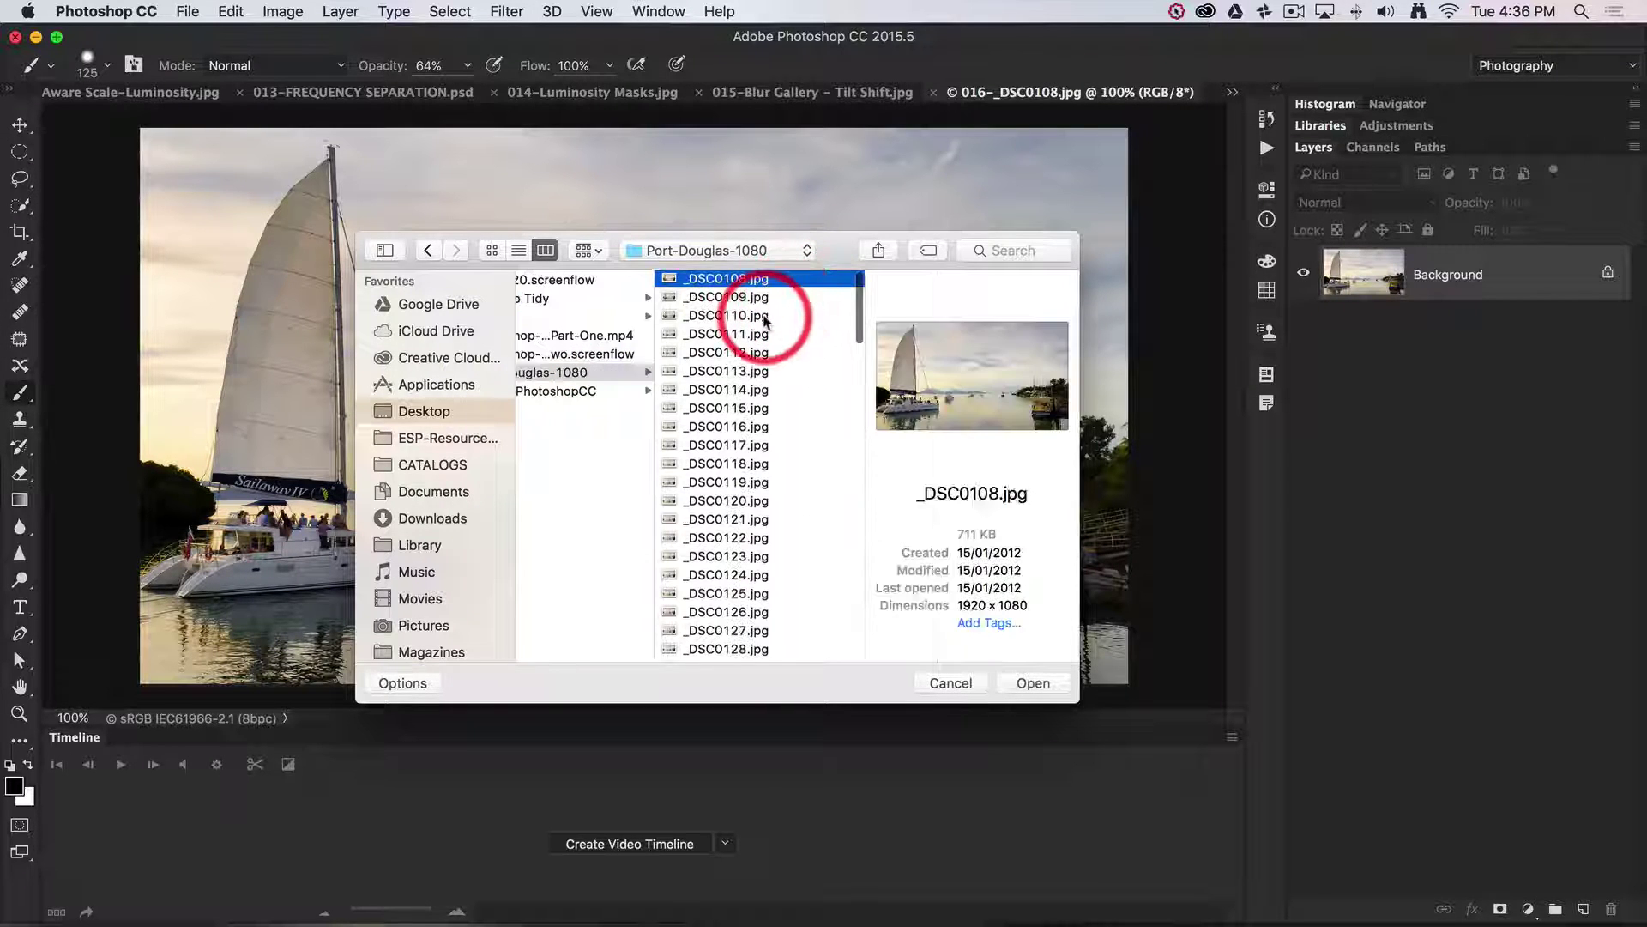
{"action": "scroll", "coordinate": [726, 364], "scroll_direction": "down", "scroll_amount": 10}
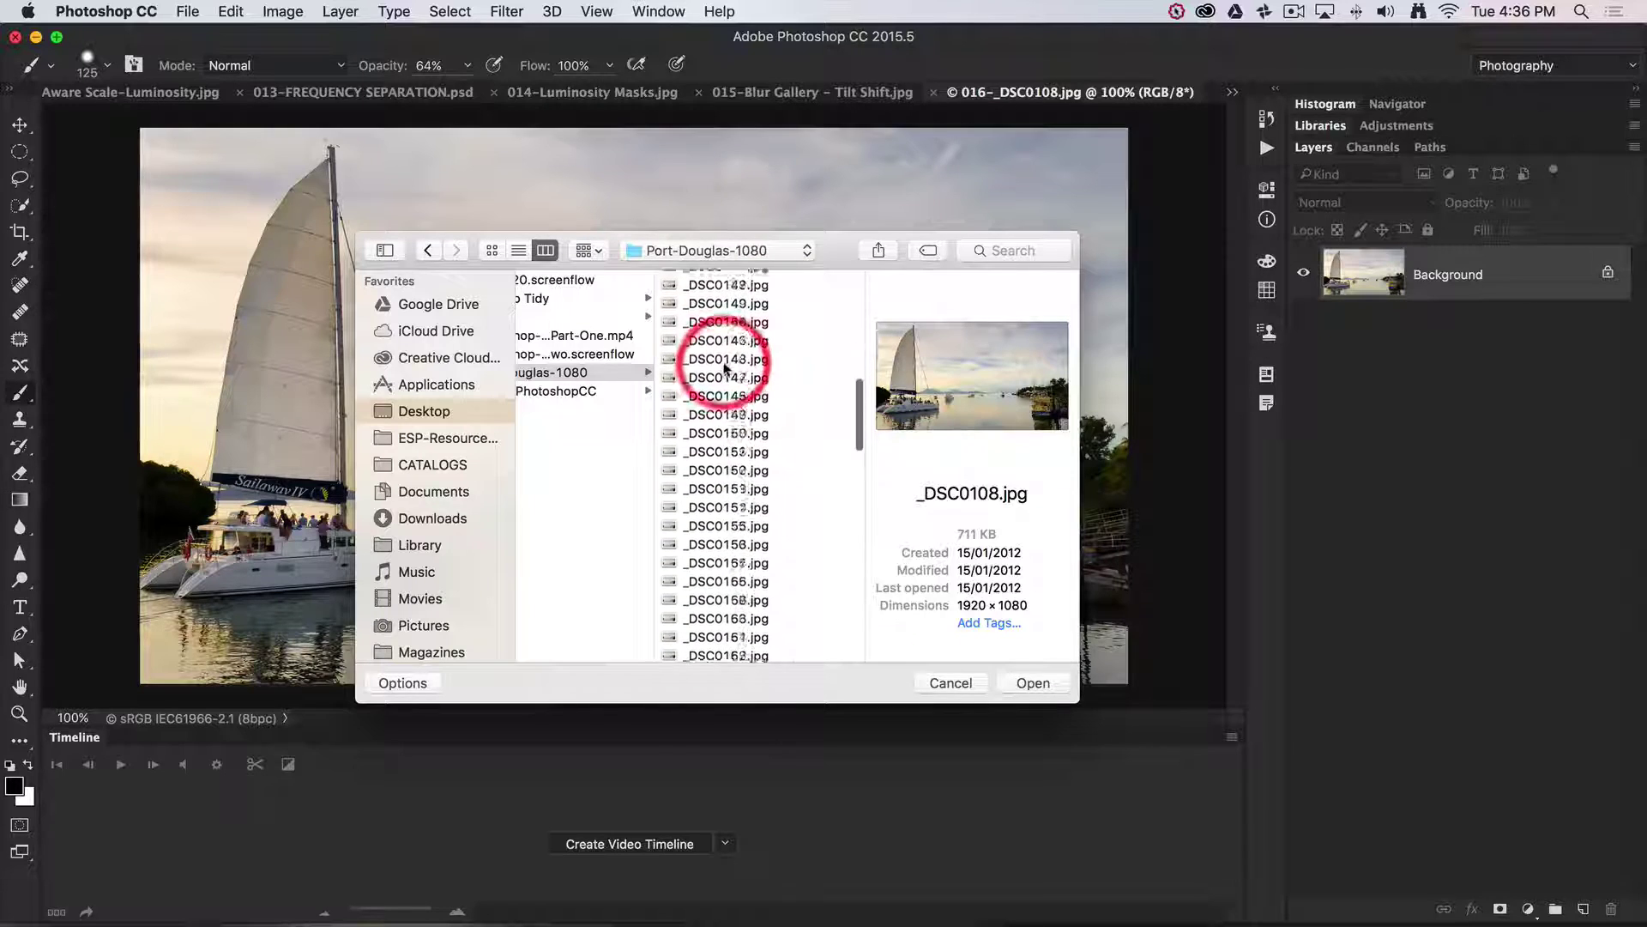
{"action": "scroll", "coordinate": [721, 367], "scroll_direction": "up", "scroll_amount": 10}
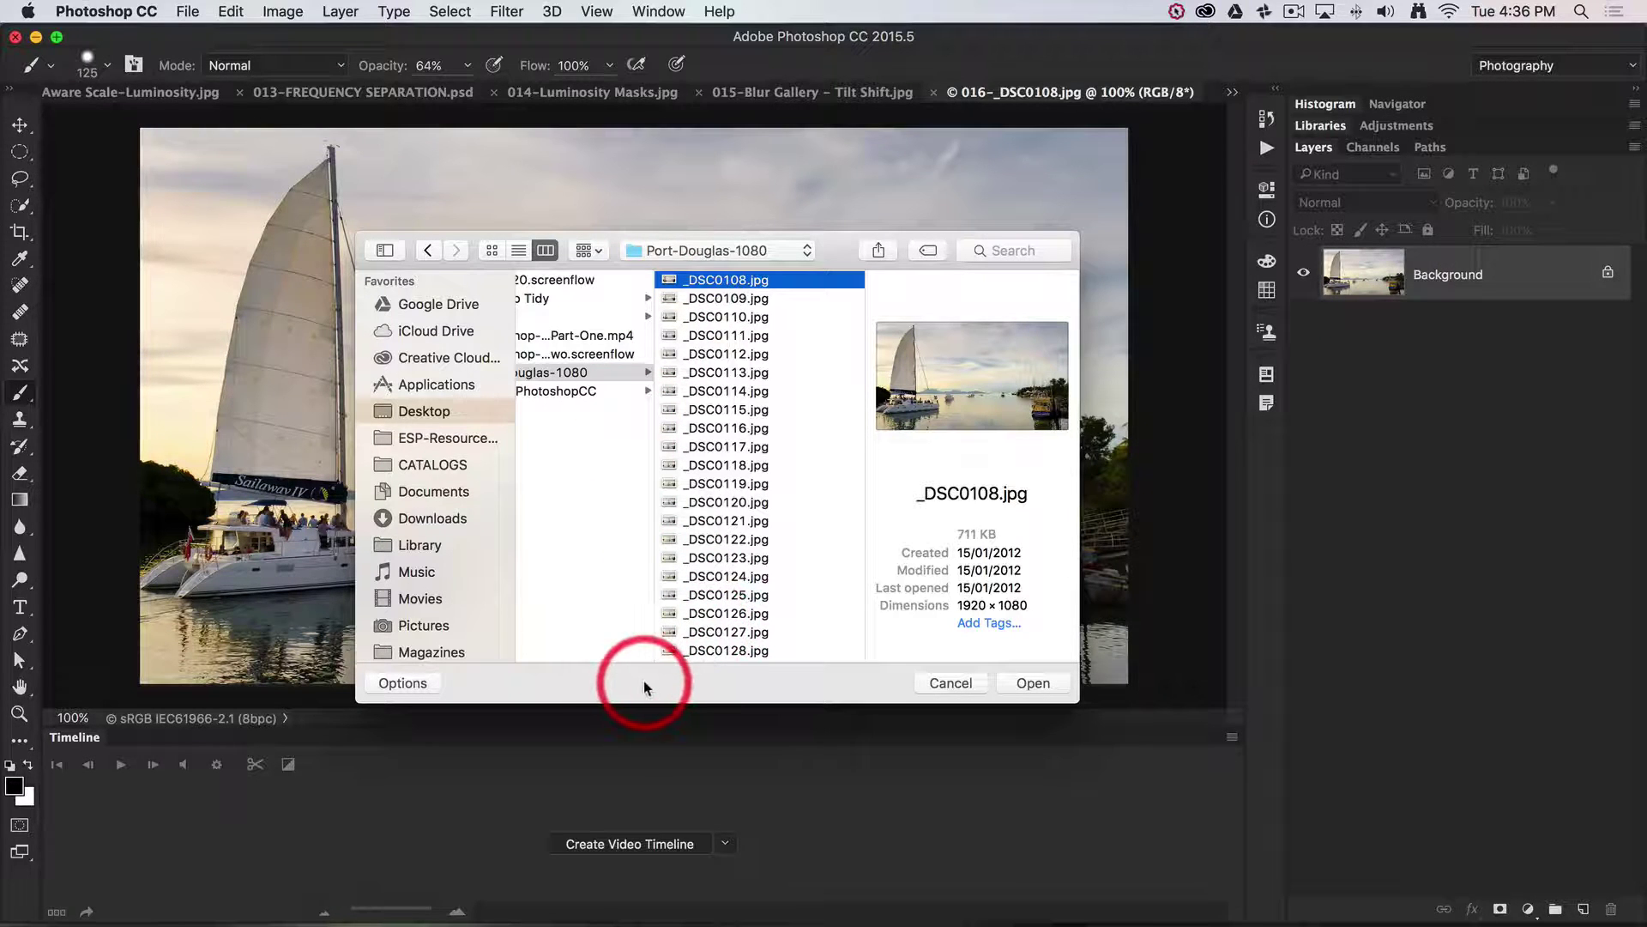
Step: Enable the Image Sequence option for _DSC0108.jpg in the Open dialog
{"action": "left_click", "coordinate": [412, 681]}
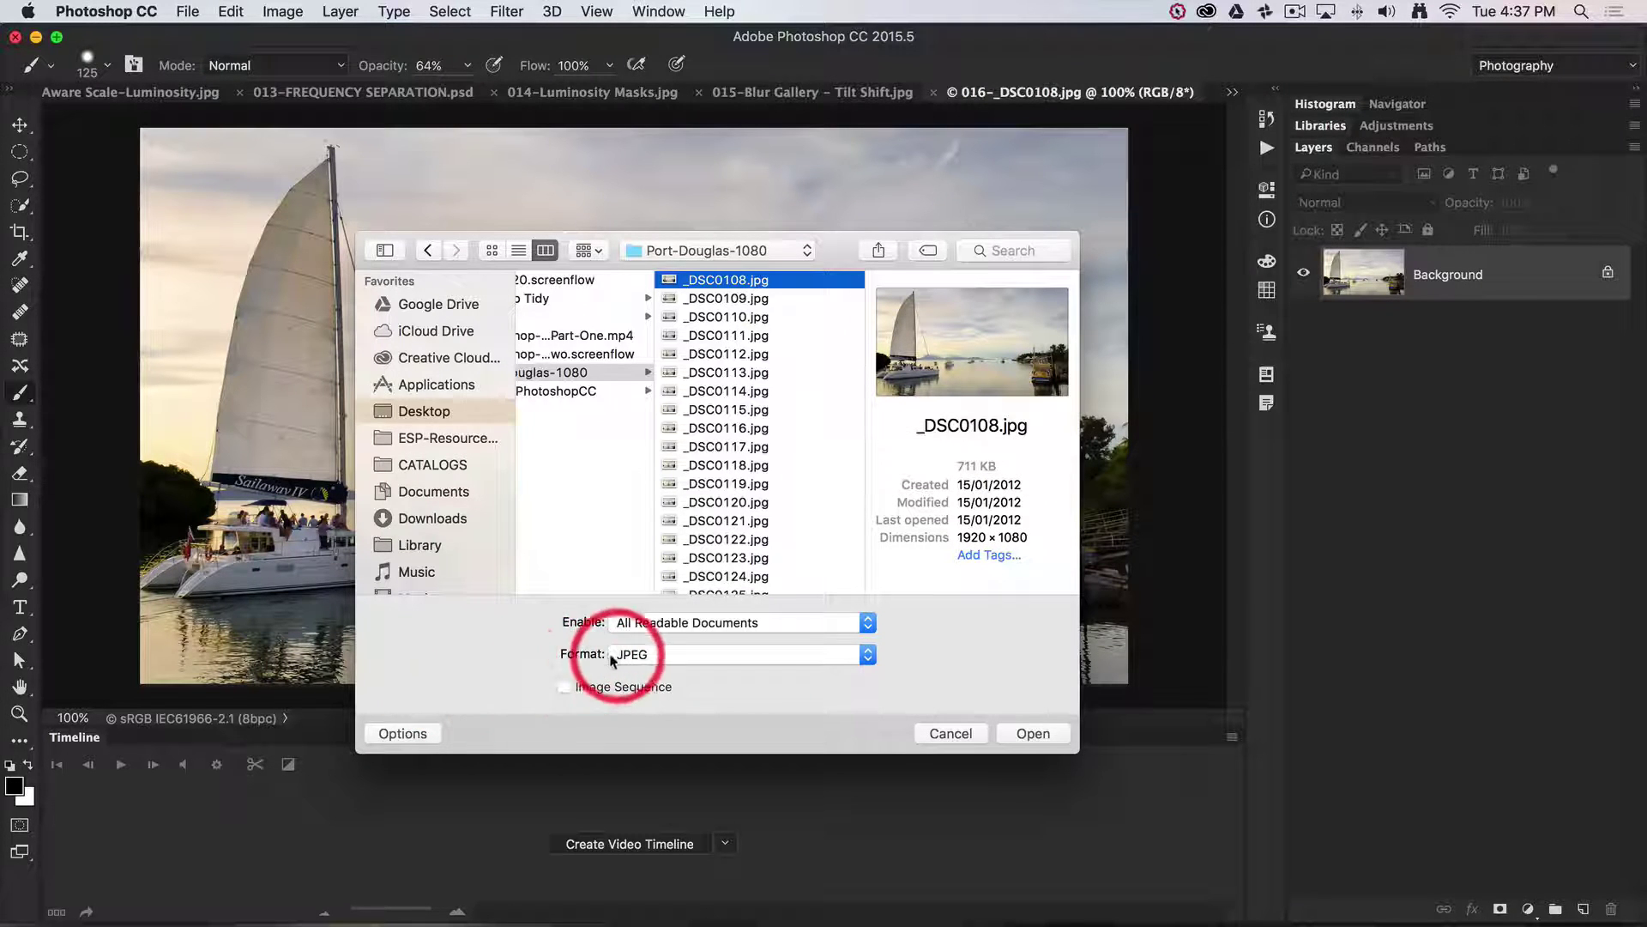
{"action": "left_click", "coordinate": [564, 687]}
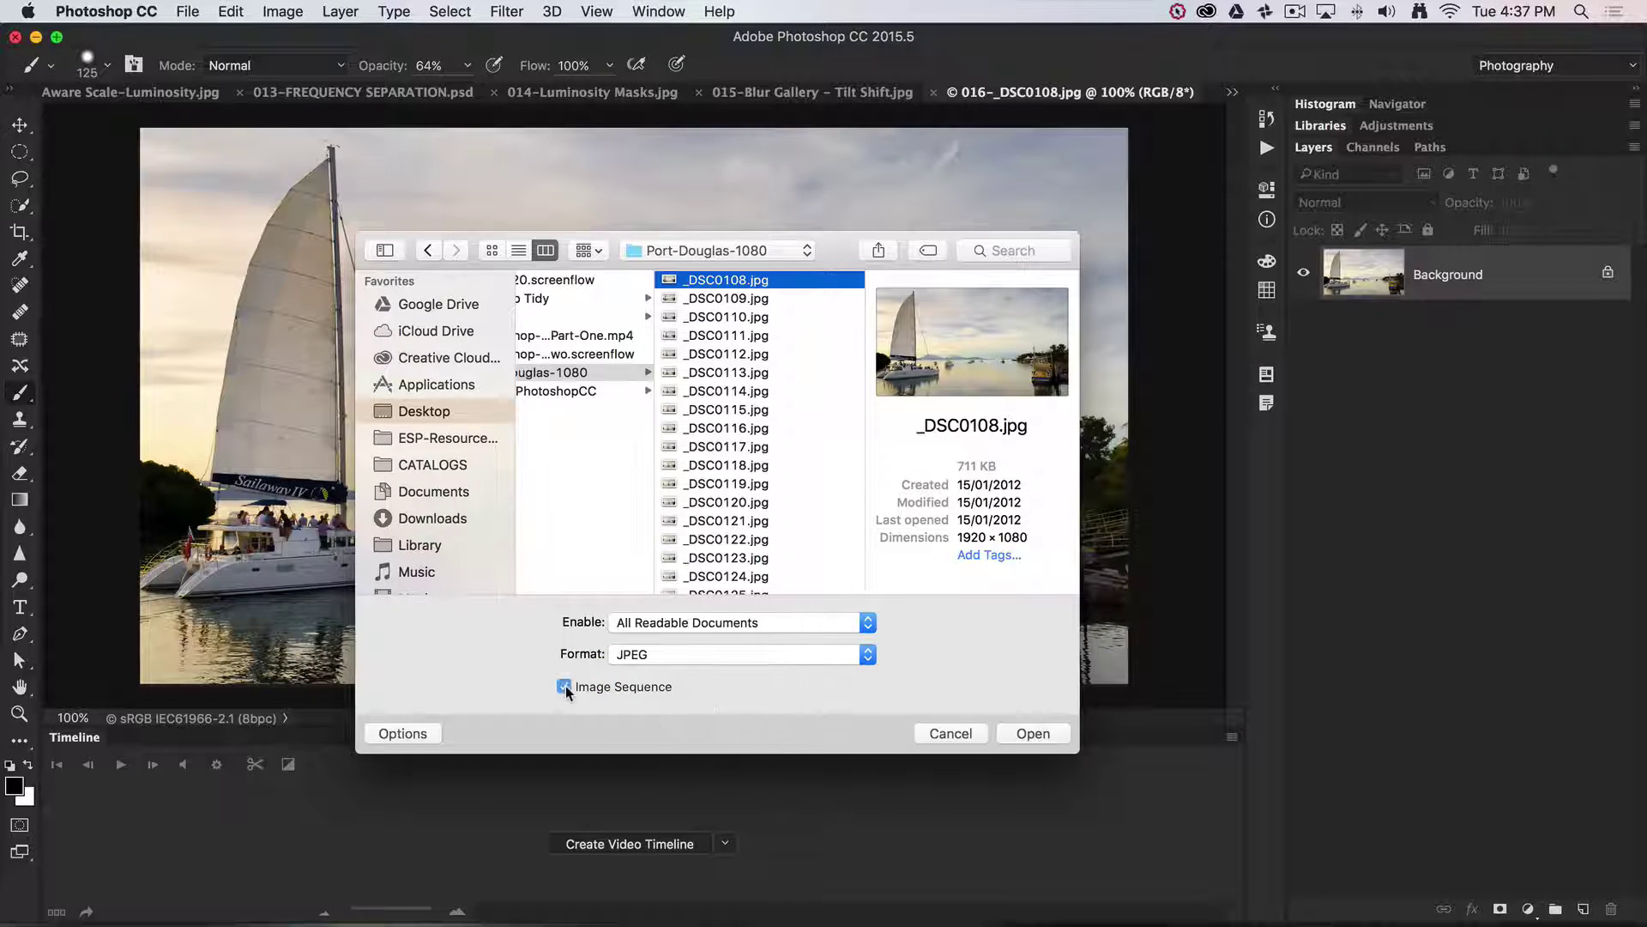
Step: Open the Port-Douglas image sequence as Untitled-1 at 25 fps
{"action": "left_click", "coordinate": [1038, 733]}
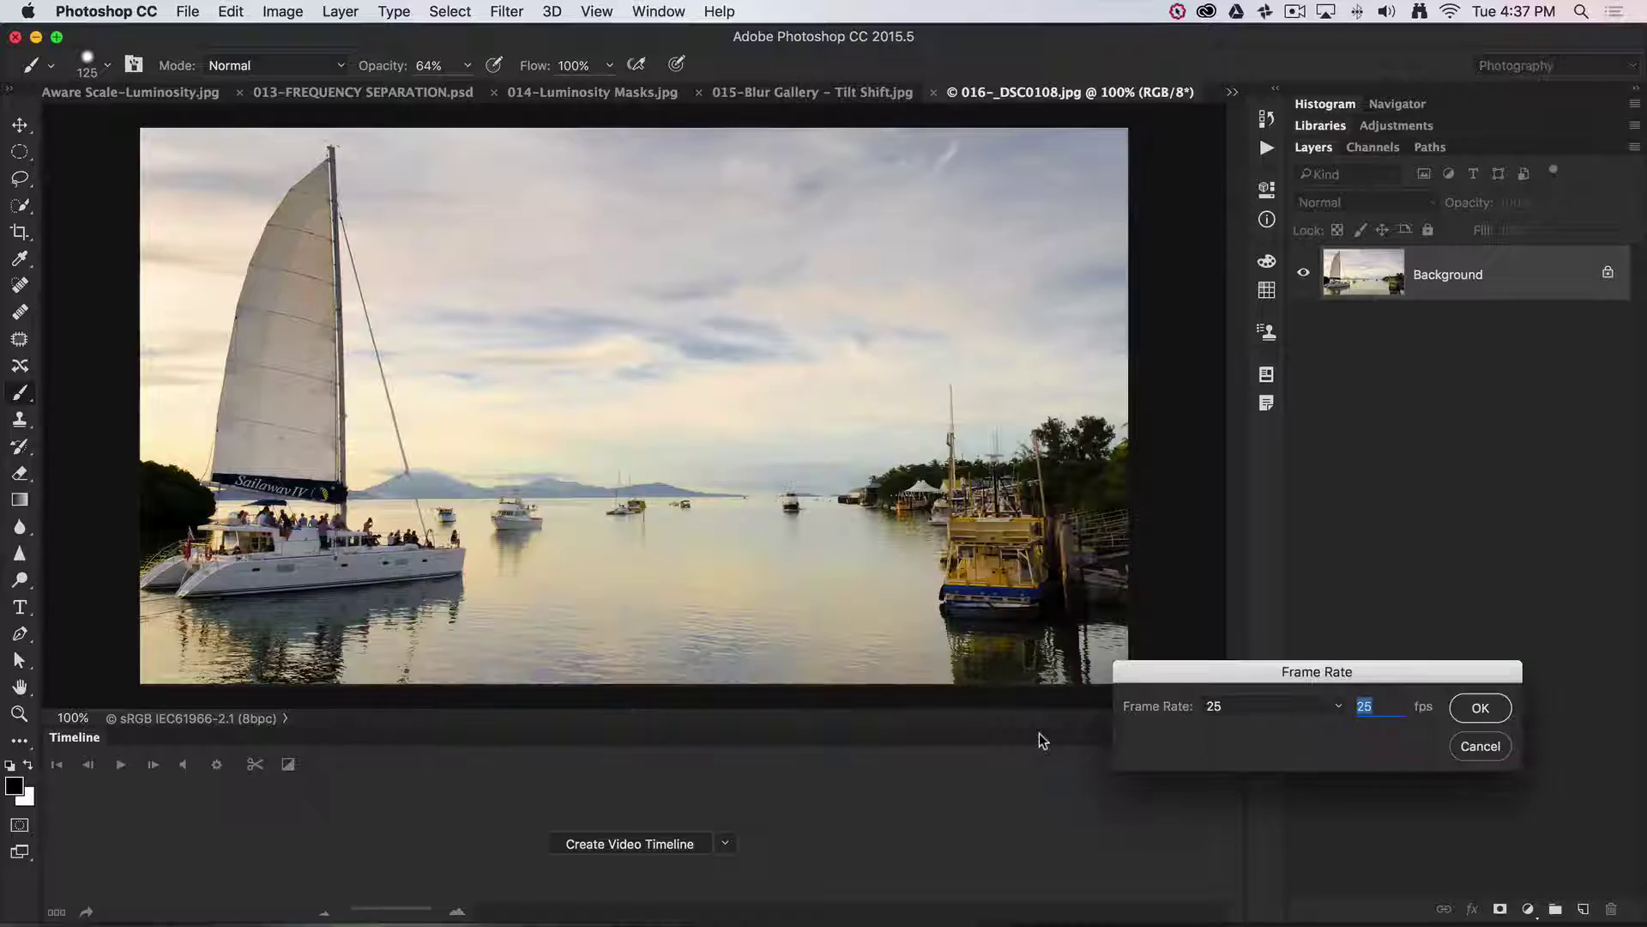
{"action": "left_click_drag", "start_coordinate": [1153, 675], "coordinate": [868, 419]}
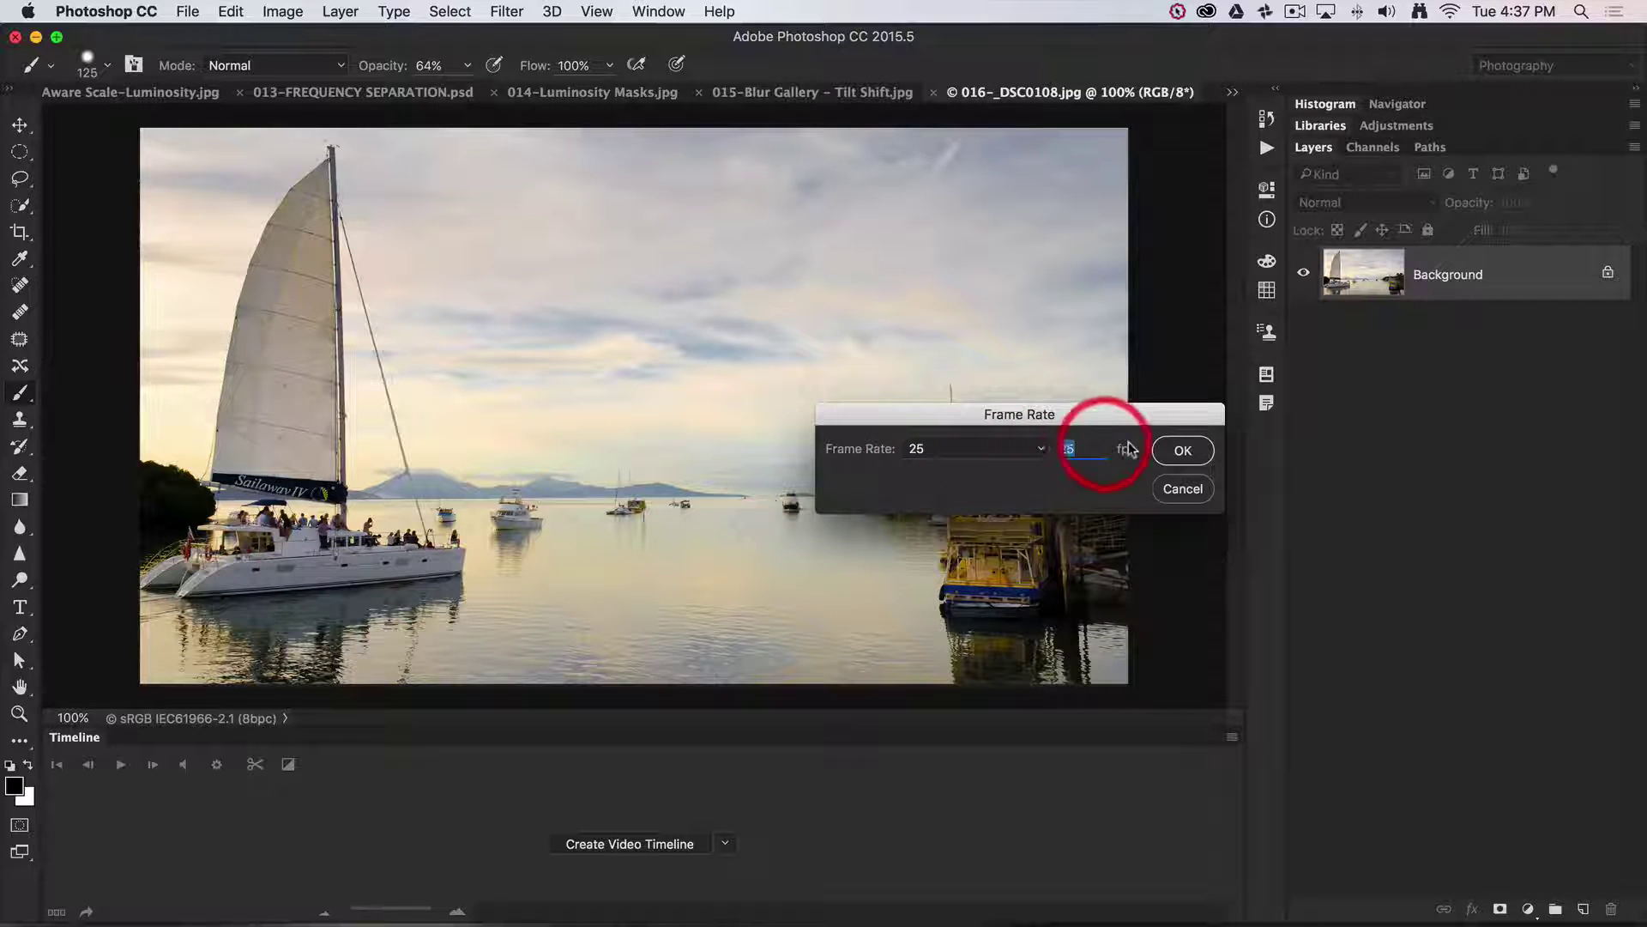
{"action": "left_click", "coordinate": [1180, 454]}
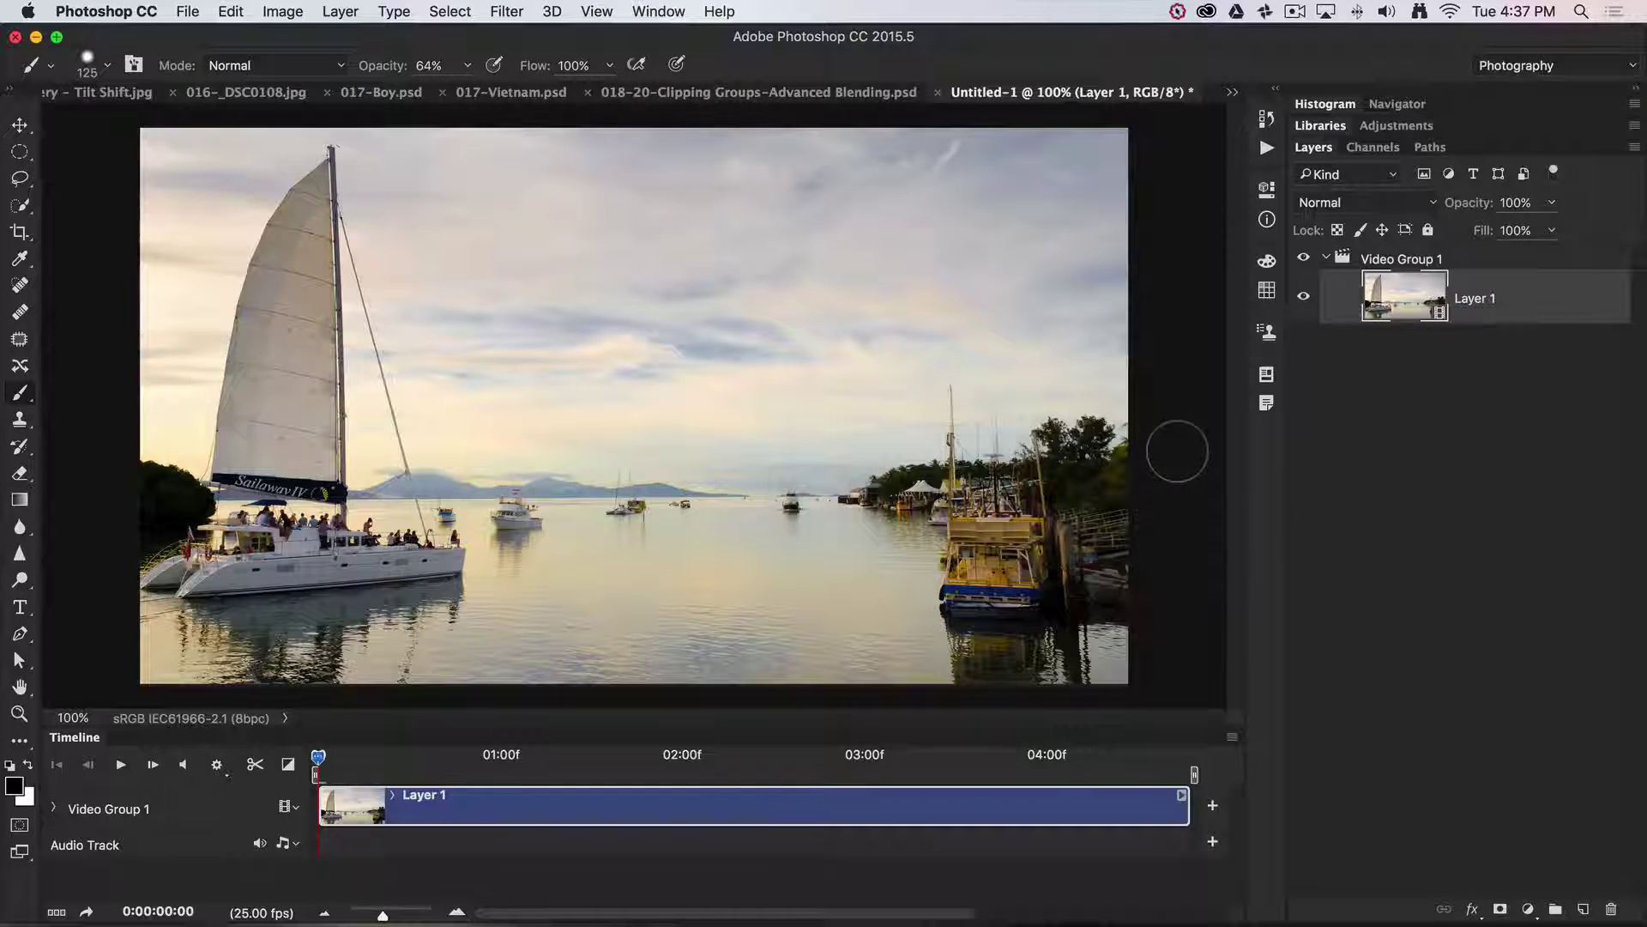
{"action": "left_click", "coordinate": [581, 801]}
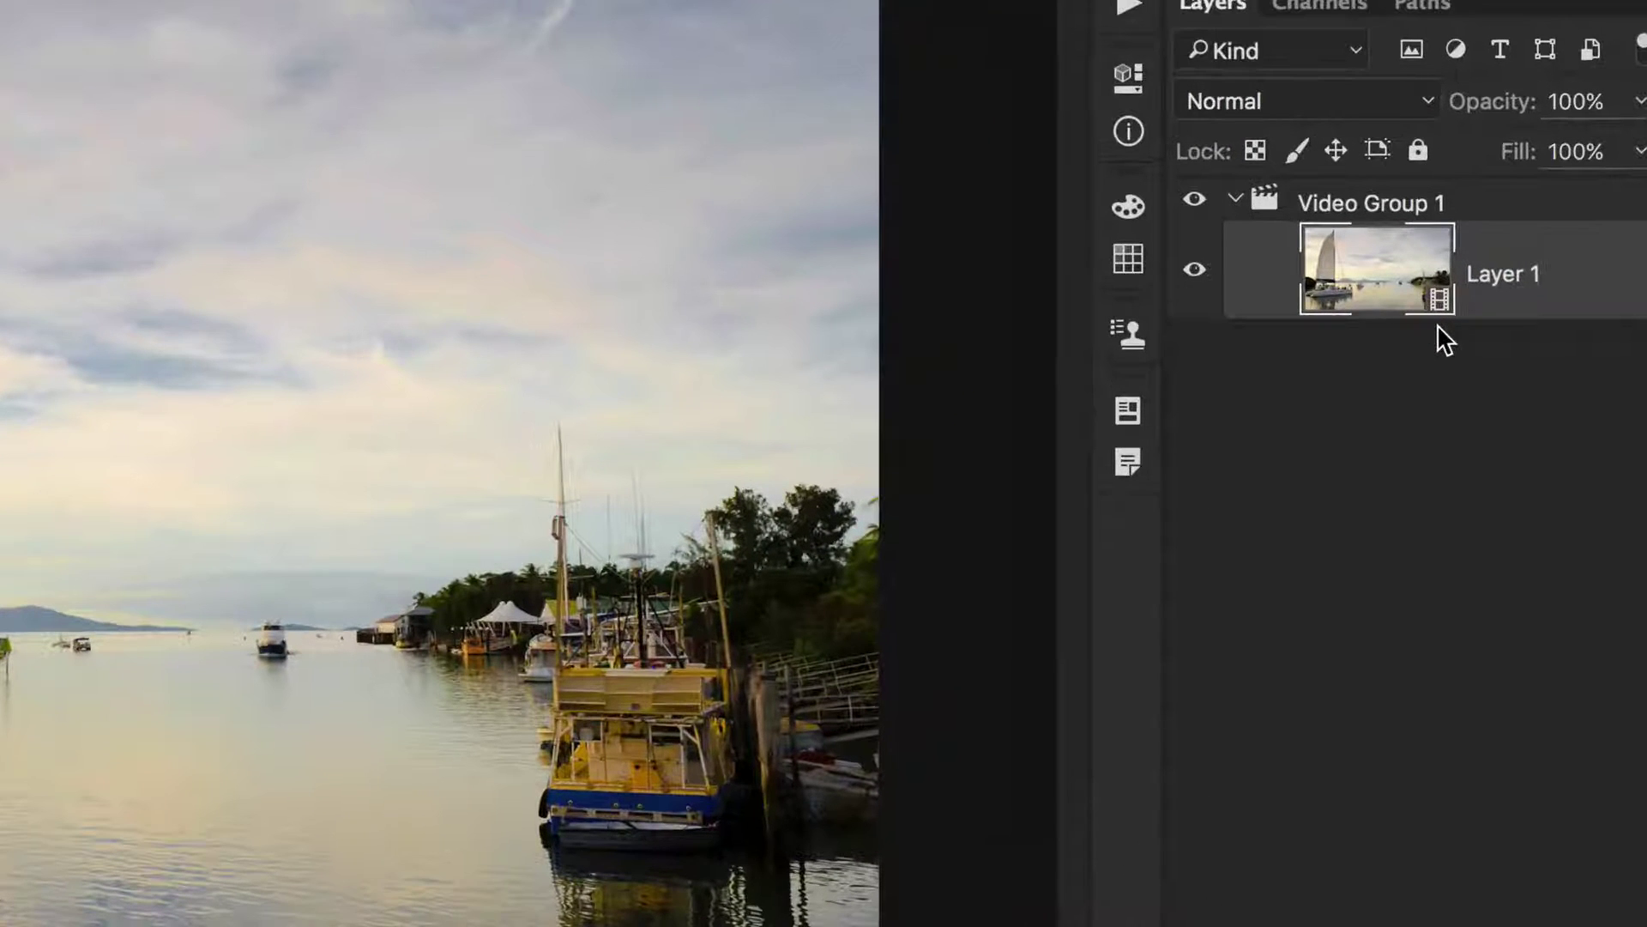
{"action": "left_click", "coordinate": [1439, 321]}
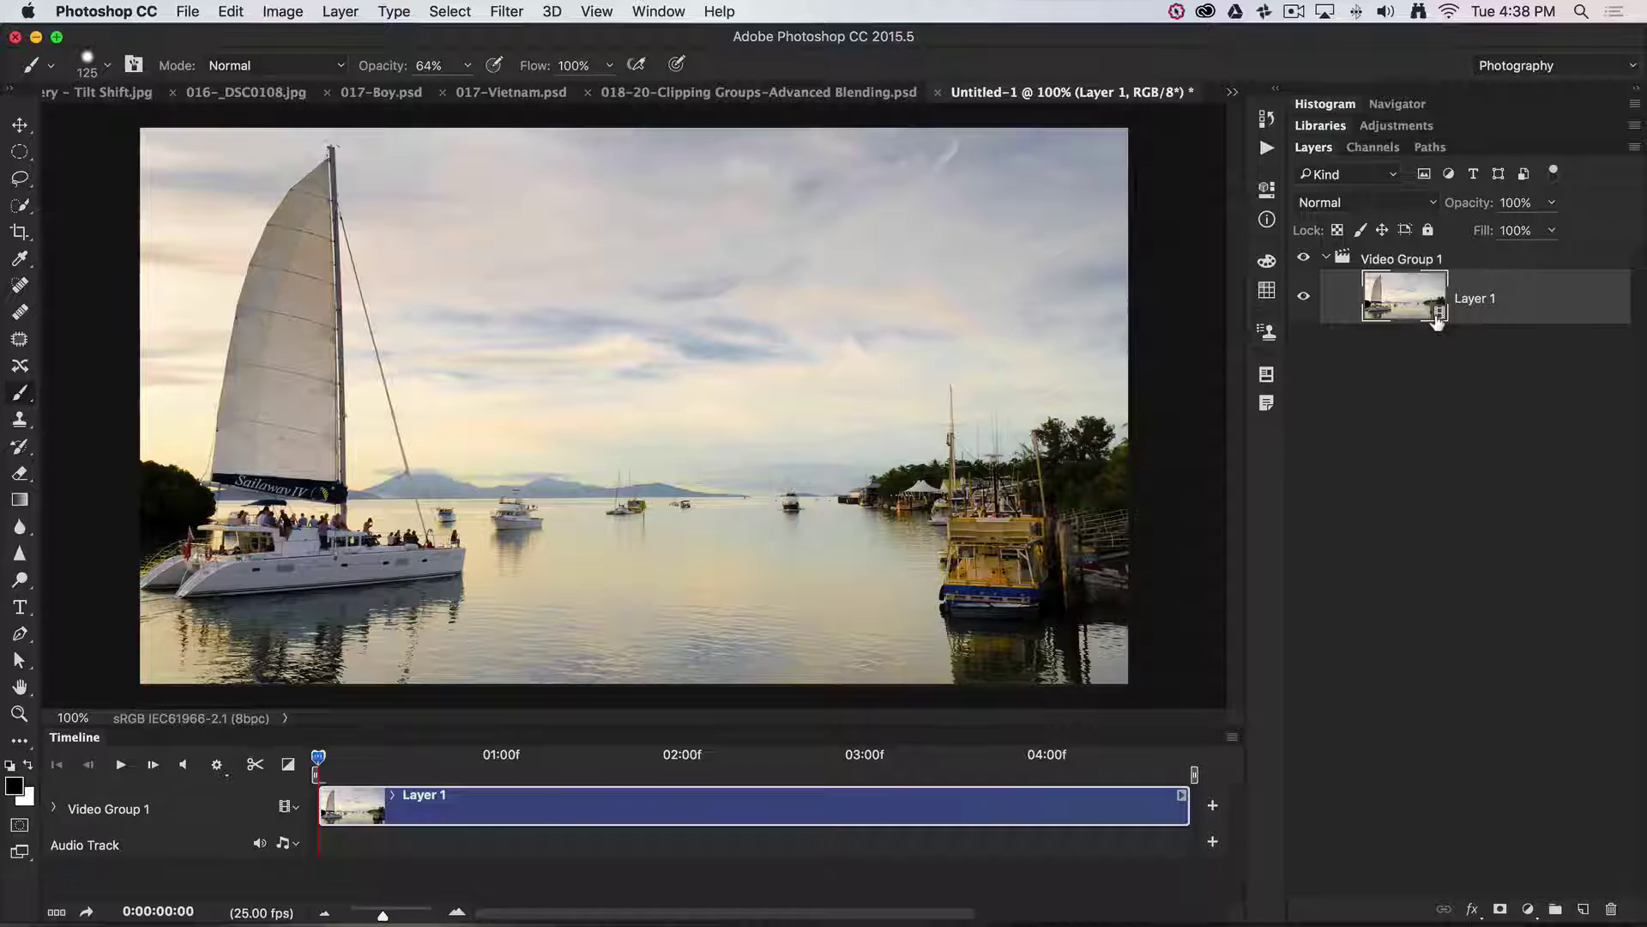
{"action": "left_click", "coordinate": [1435, 315]}
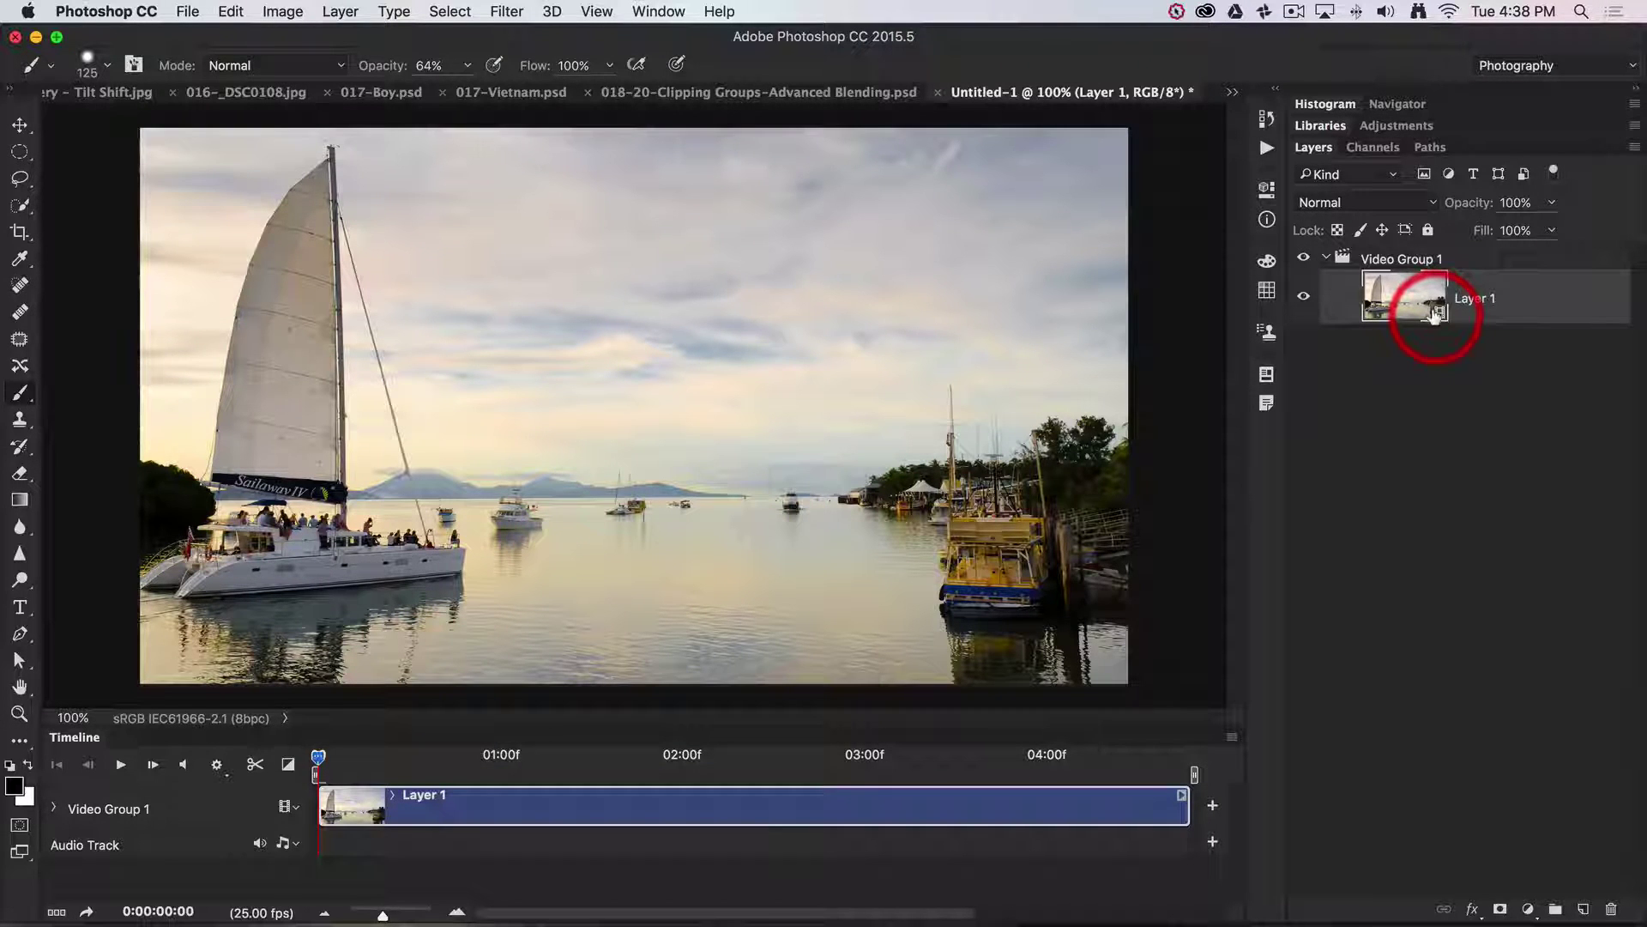
{"action": "left_click", "coordinate": [1435, 315]}
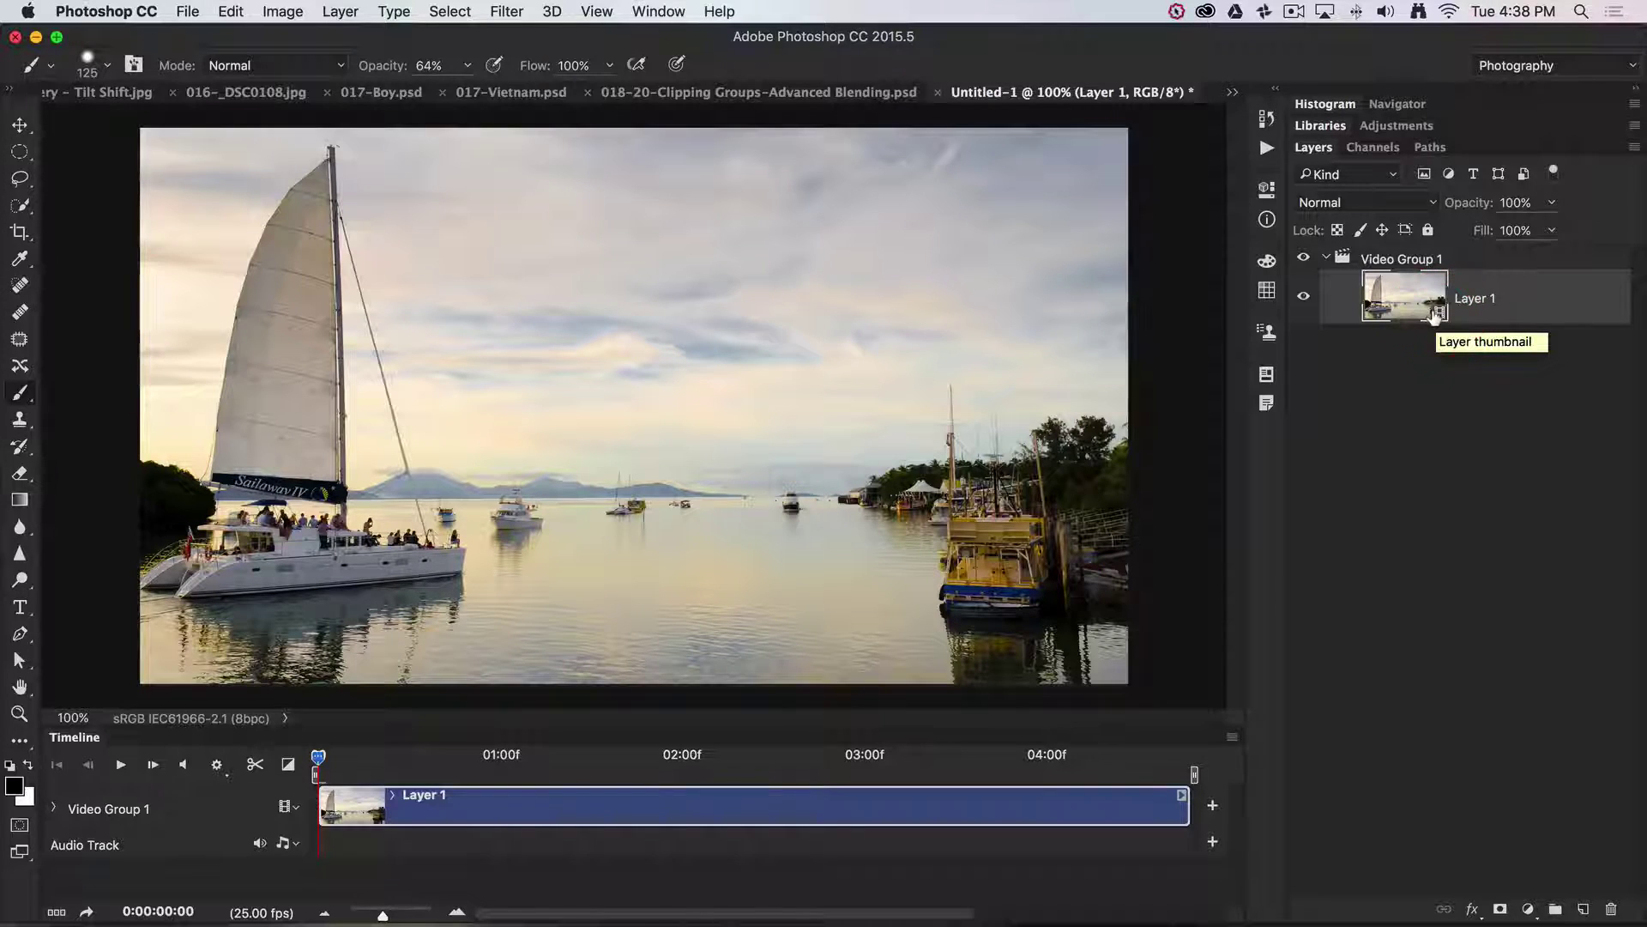
{"action": "left_click", "coordinate": [1431, 316]}
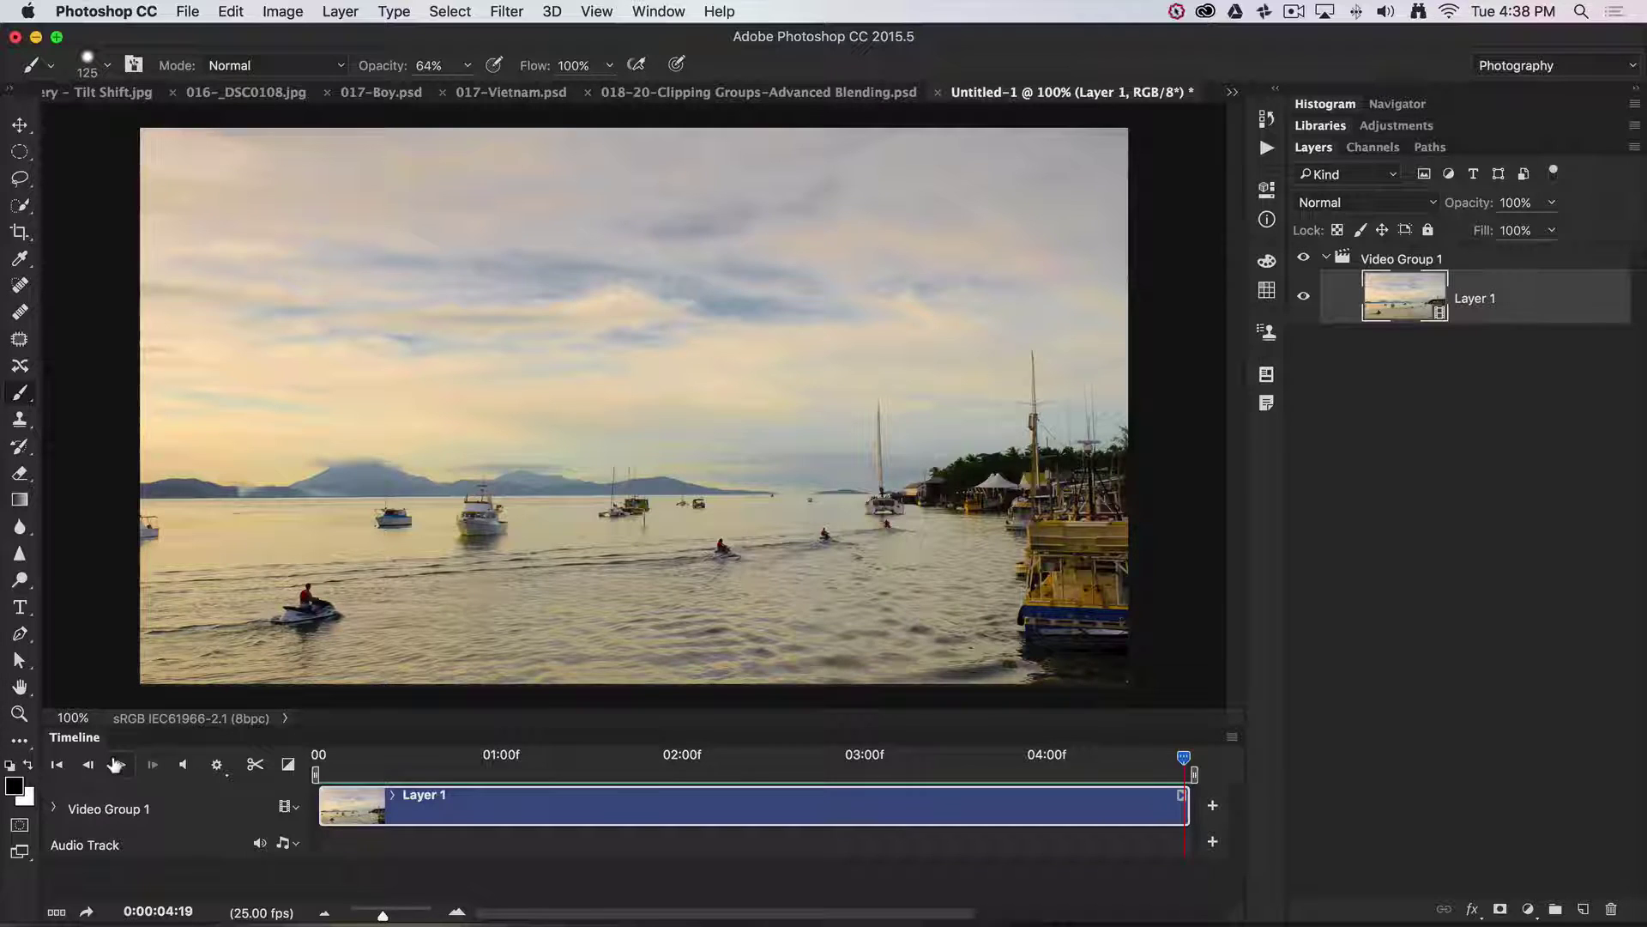
Step: Play the Untitled-1 time-lapse from the start to its 0:00:04:19 end frame
{"action": "left_click", "coordinate": [116, 763]}
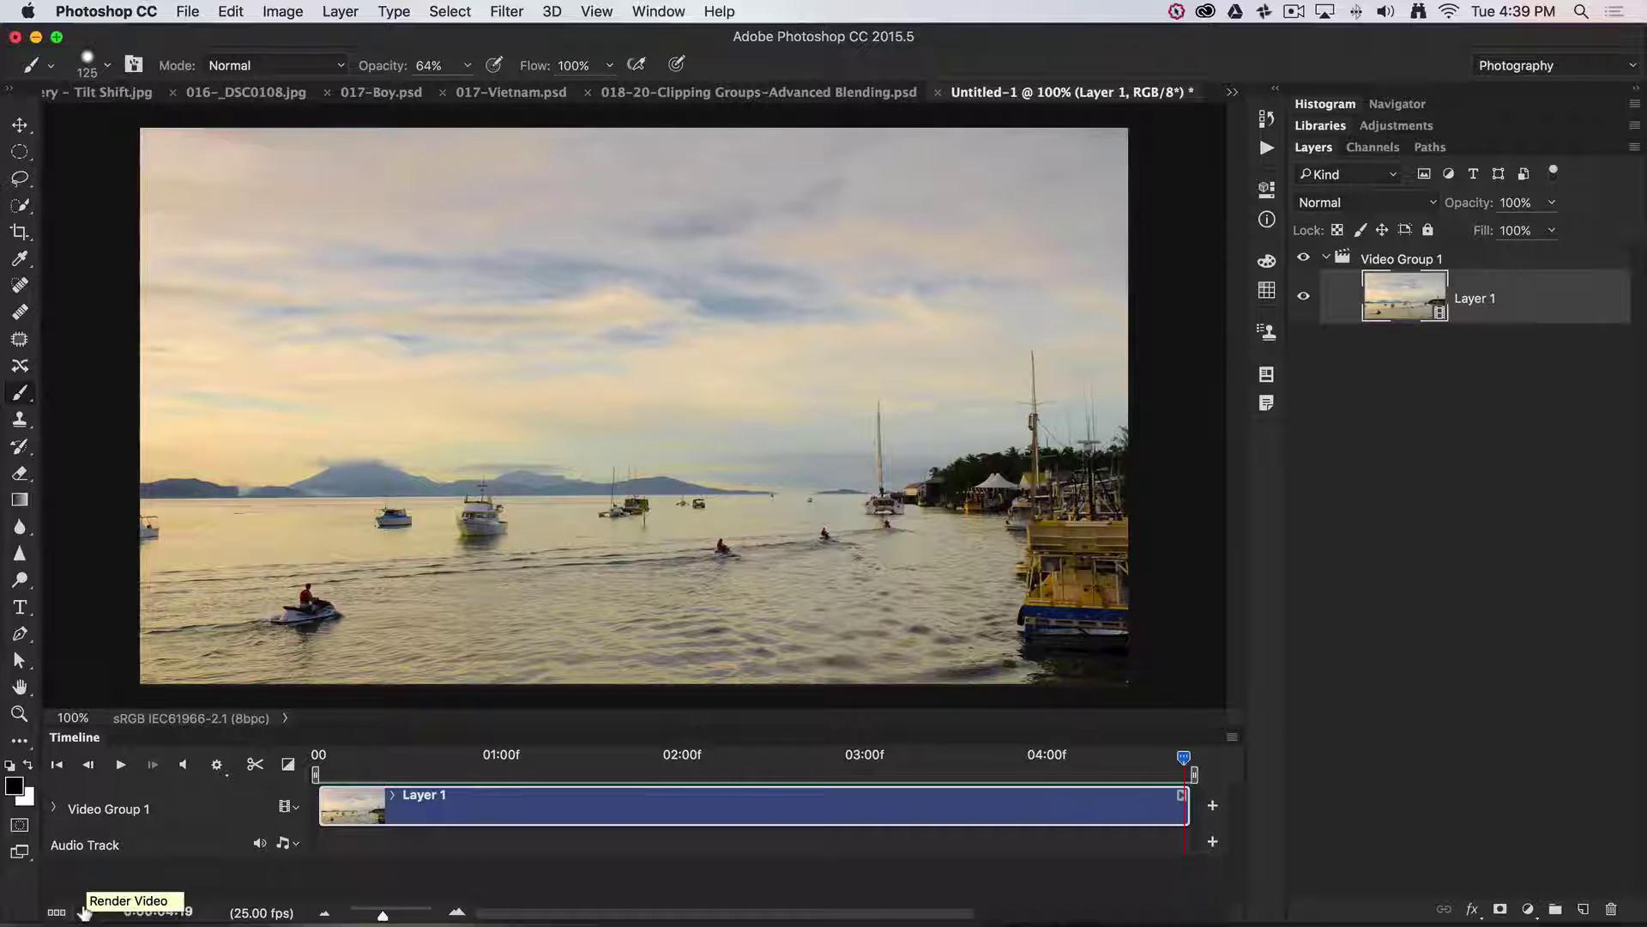
{"action": "left_click", "coordinate": [85, 912]}
{"action": "left_click", "coordinate": [954, 435]}
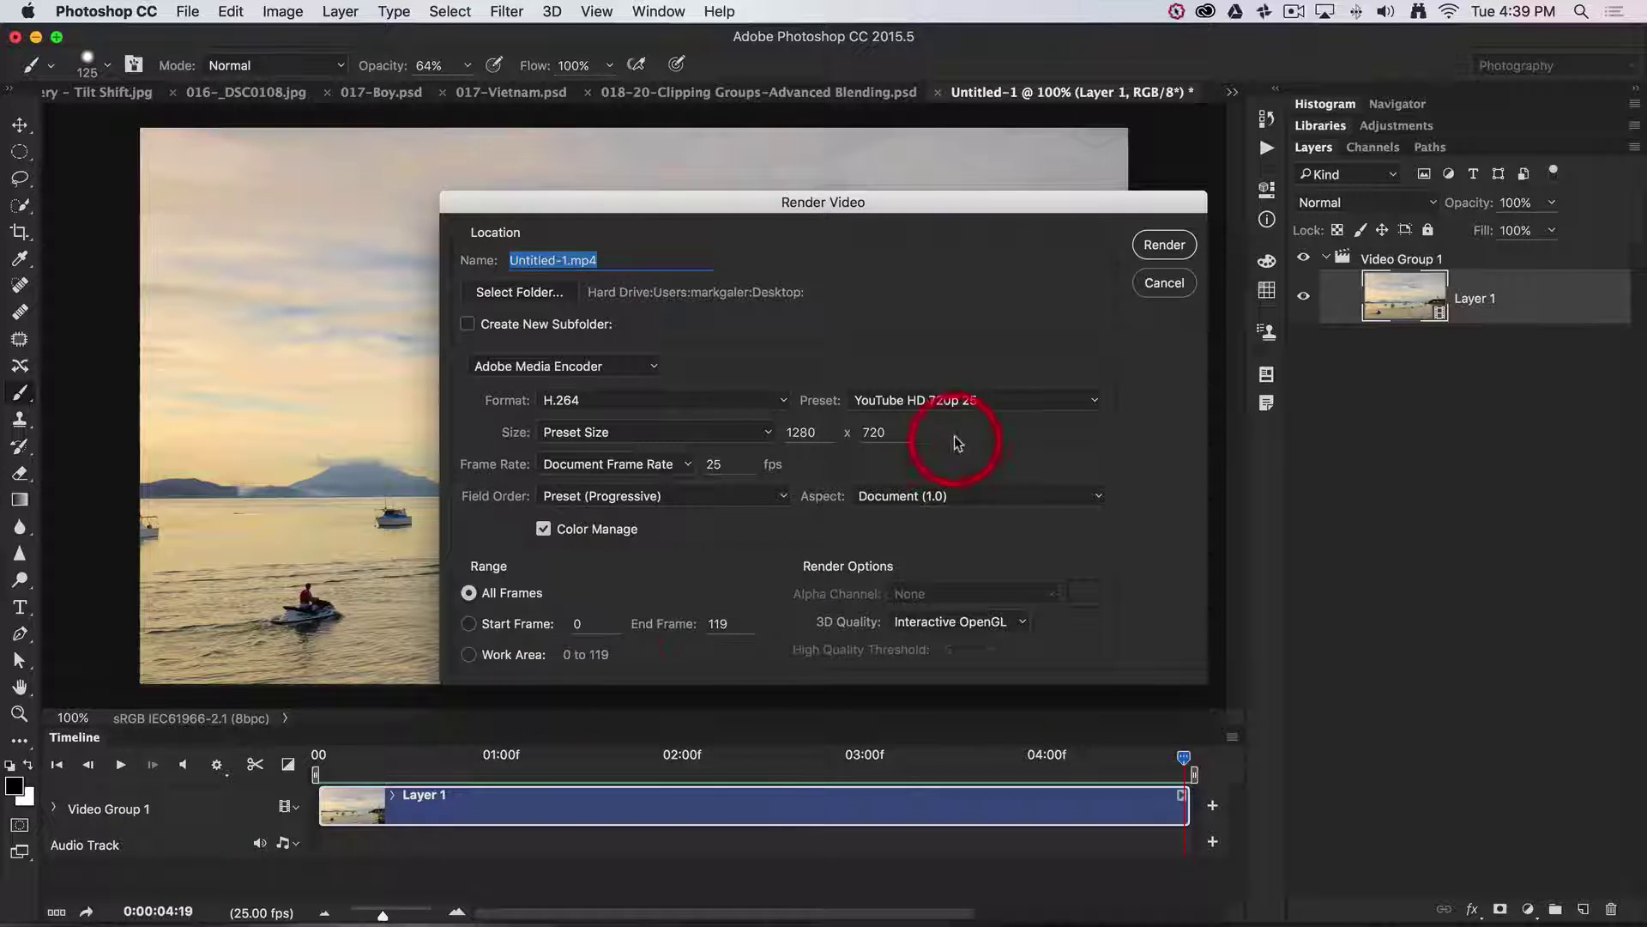
{"action": "left_click", "coordinate": [1068, 404]}
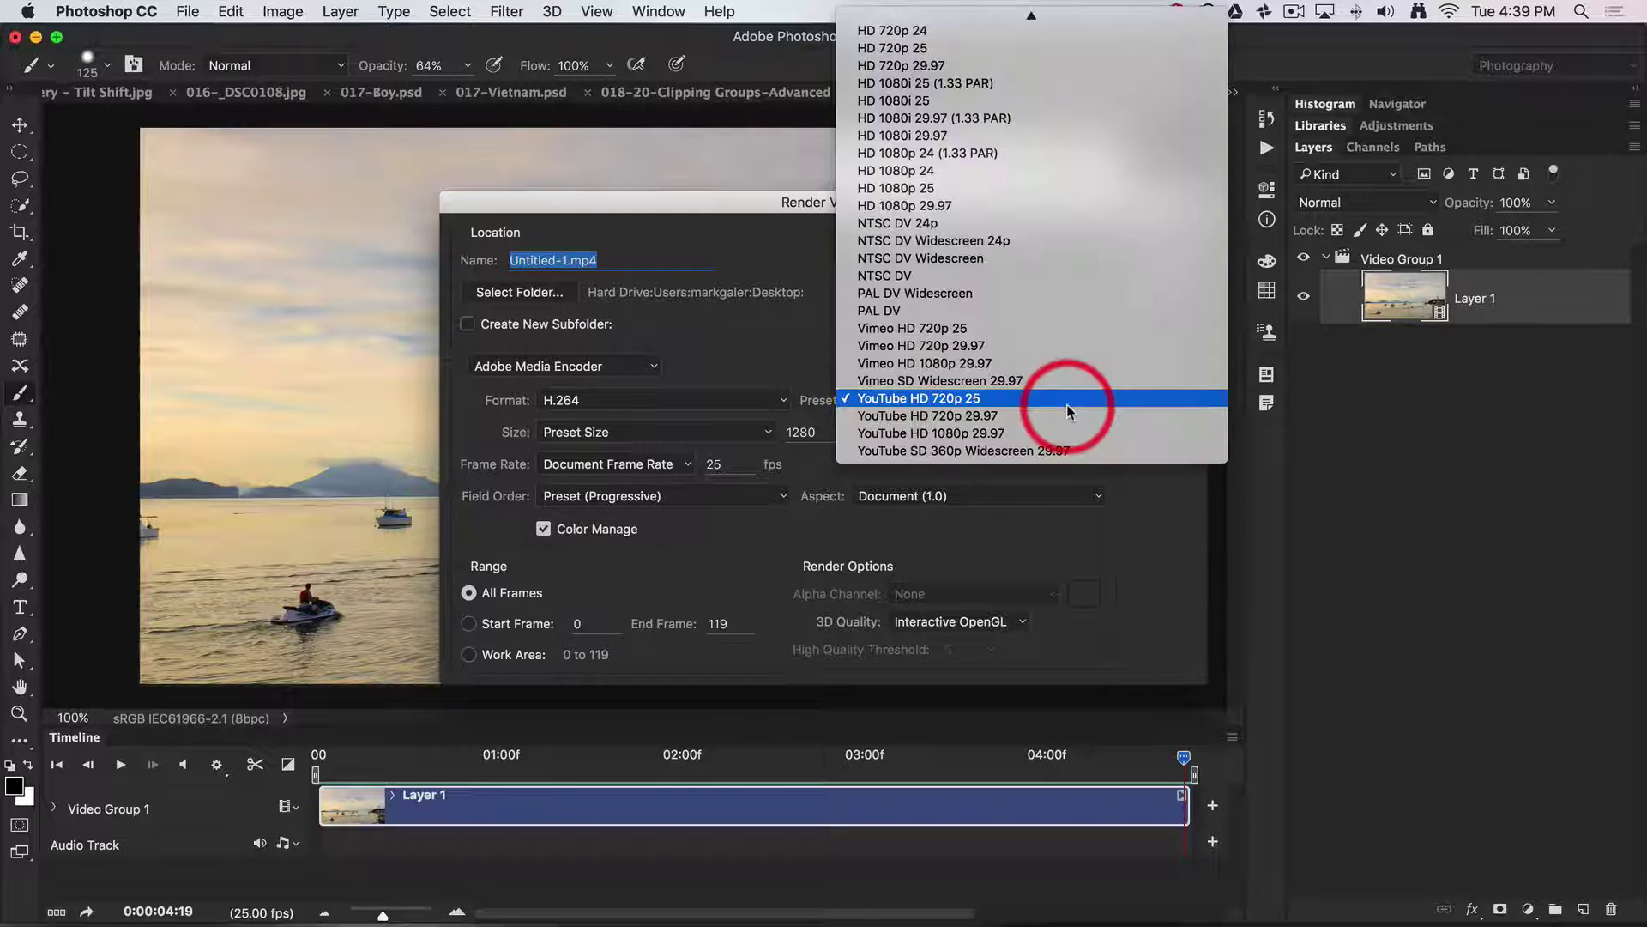
{"action": "left_click", "coordinate": [1026, 435]}
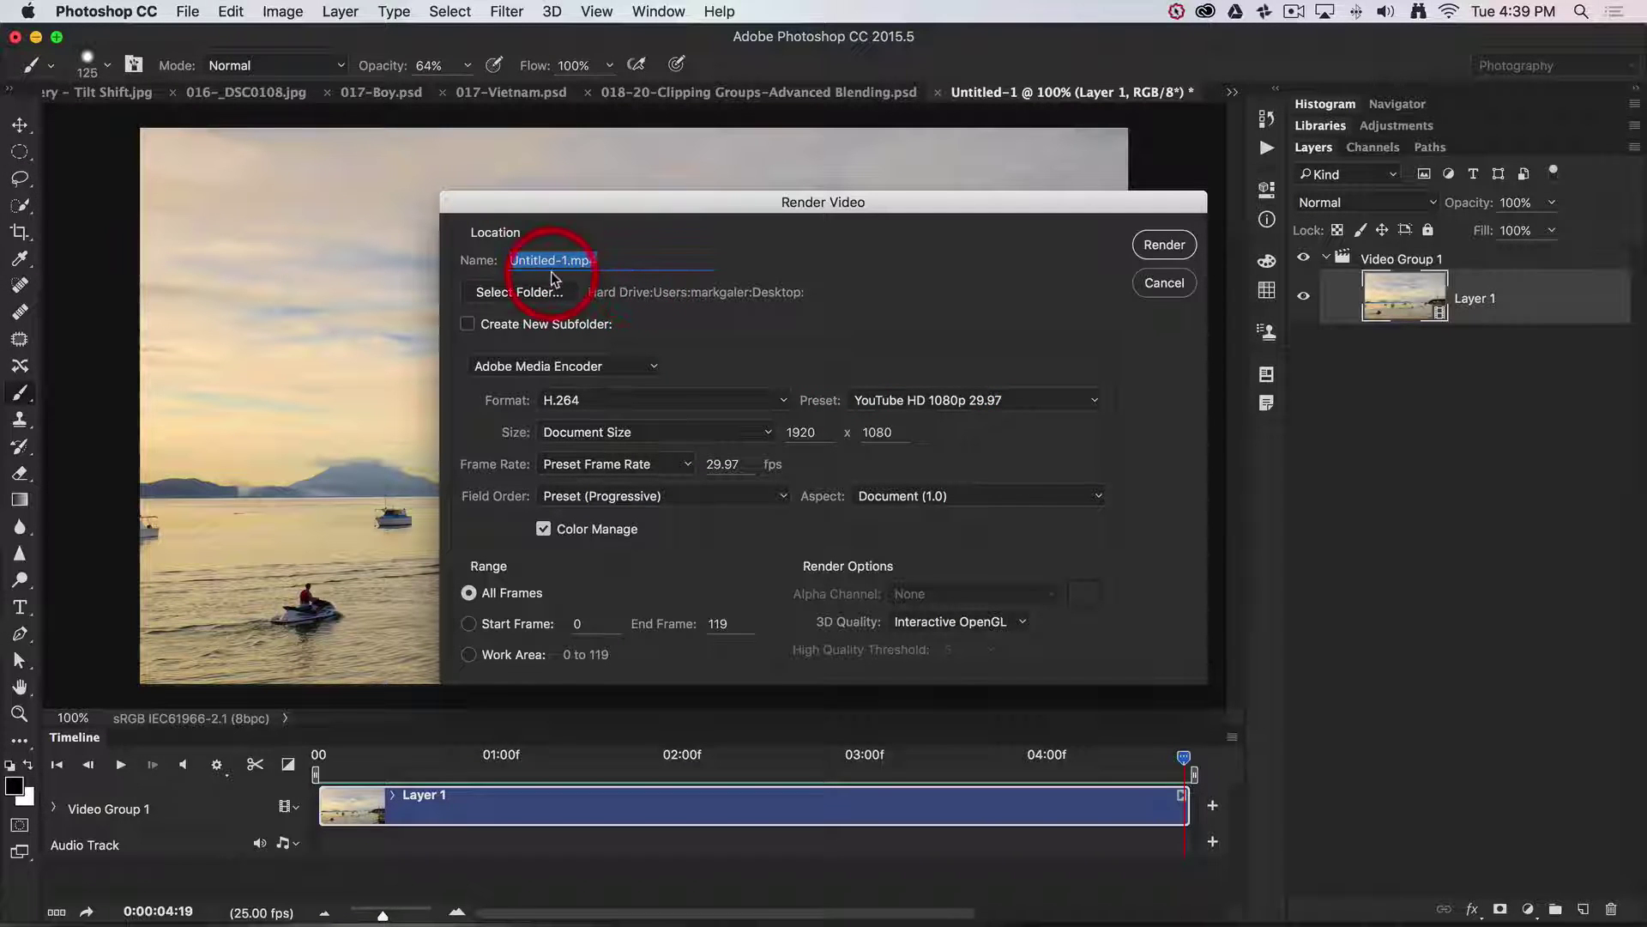
{"action": "left_click", "coordinate": [1163, 284]}
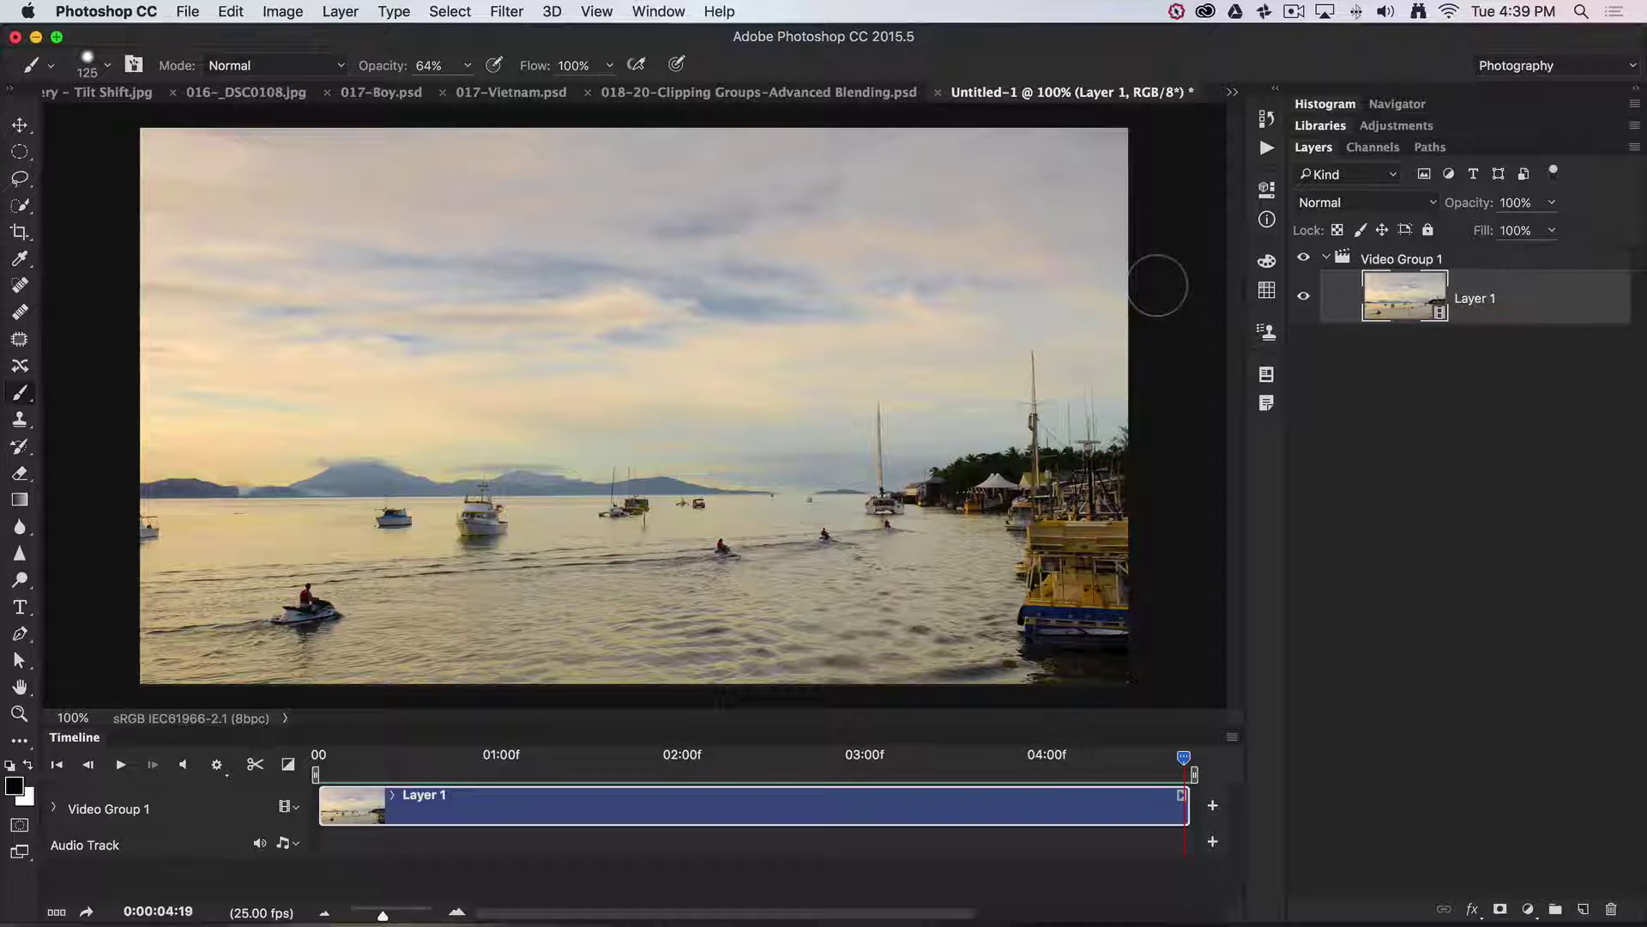
Step: Add Quasi Motion.mp3 from the Royalty Free Music folder to the Audio Track
{"action": "left_click", "coordinate": [1211, 842]}
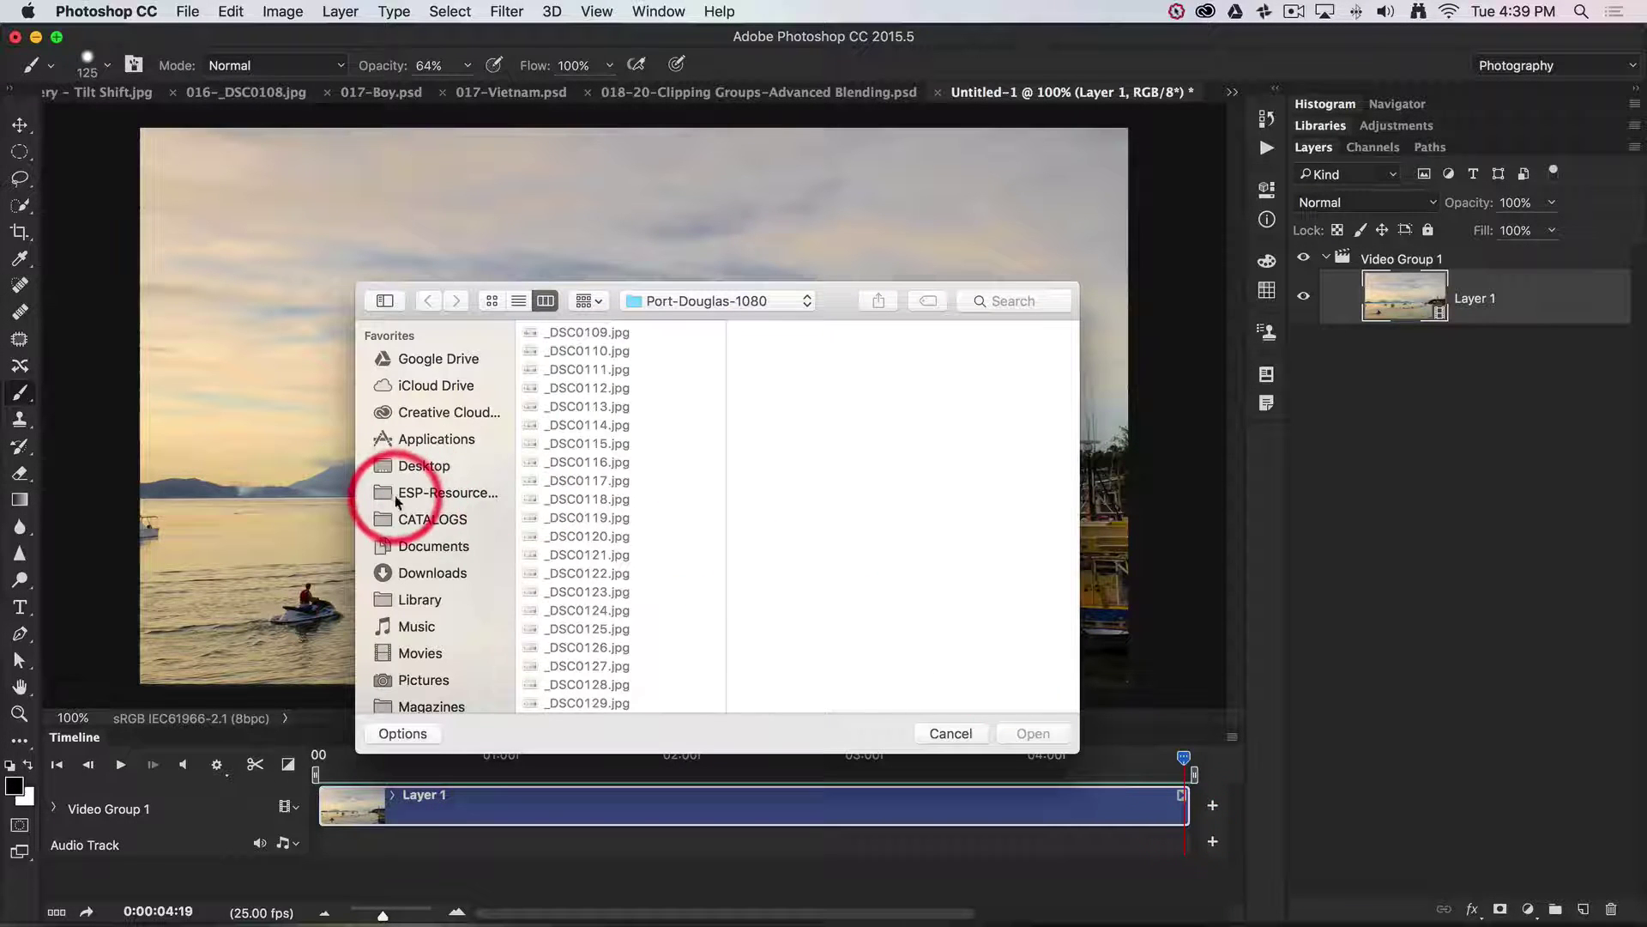
{"action": "left_click", "coordinate": [418, 629]}
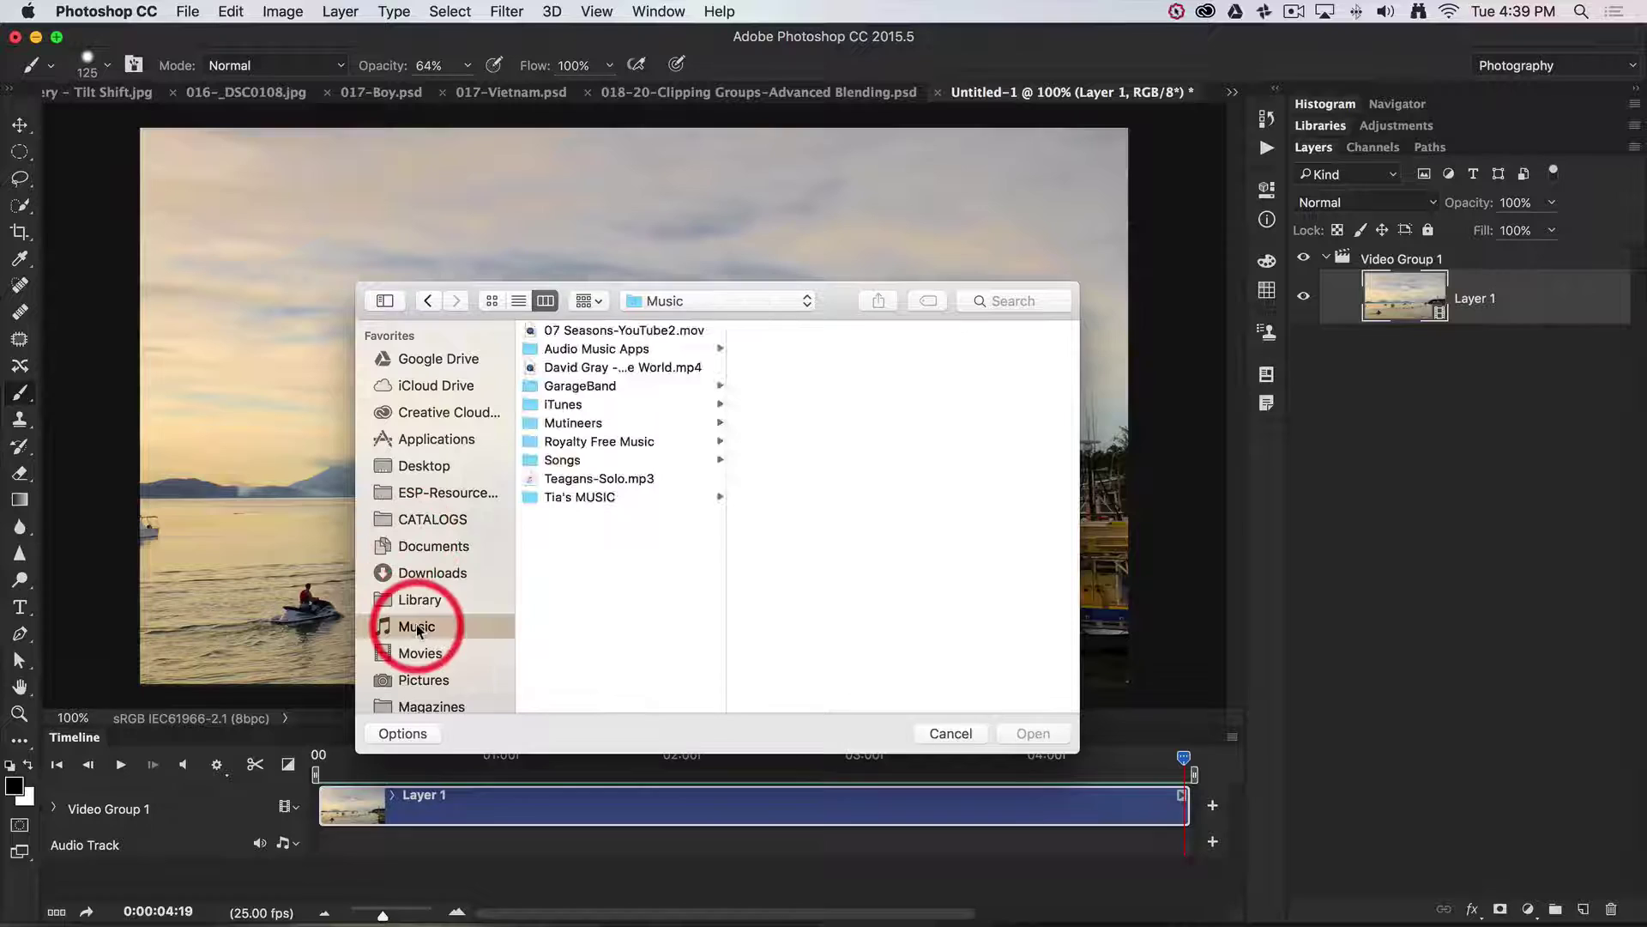
{"action": "left_click", "coordinate": [591, 446]}
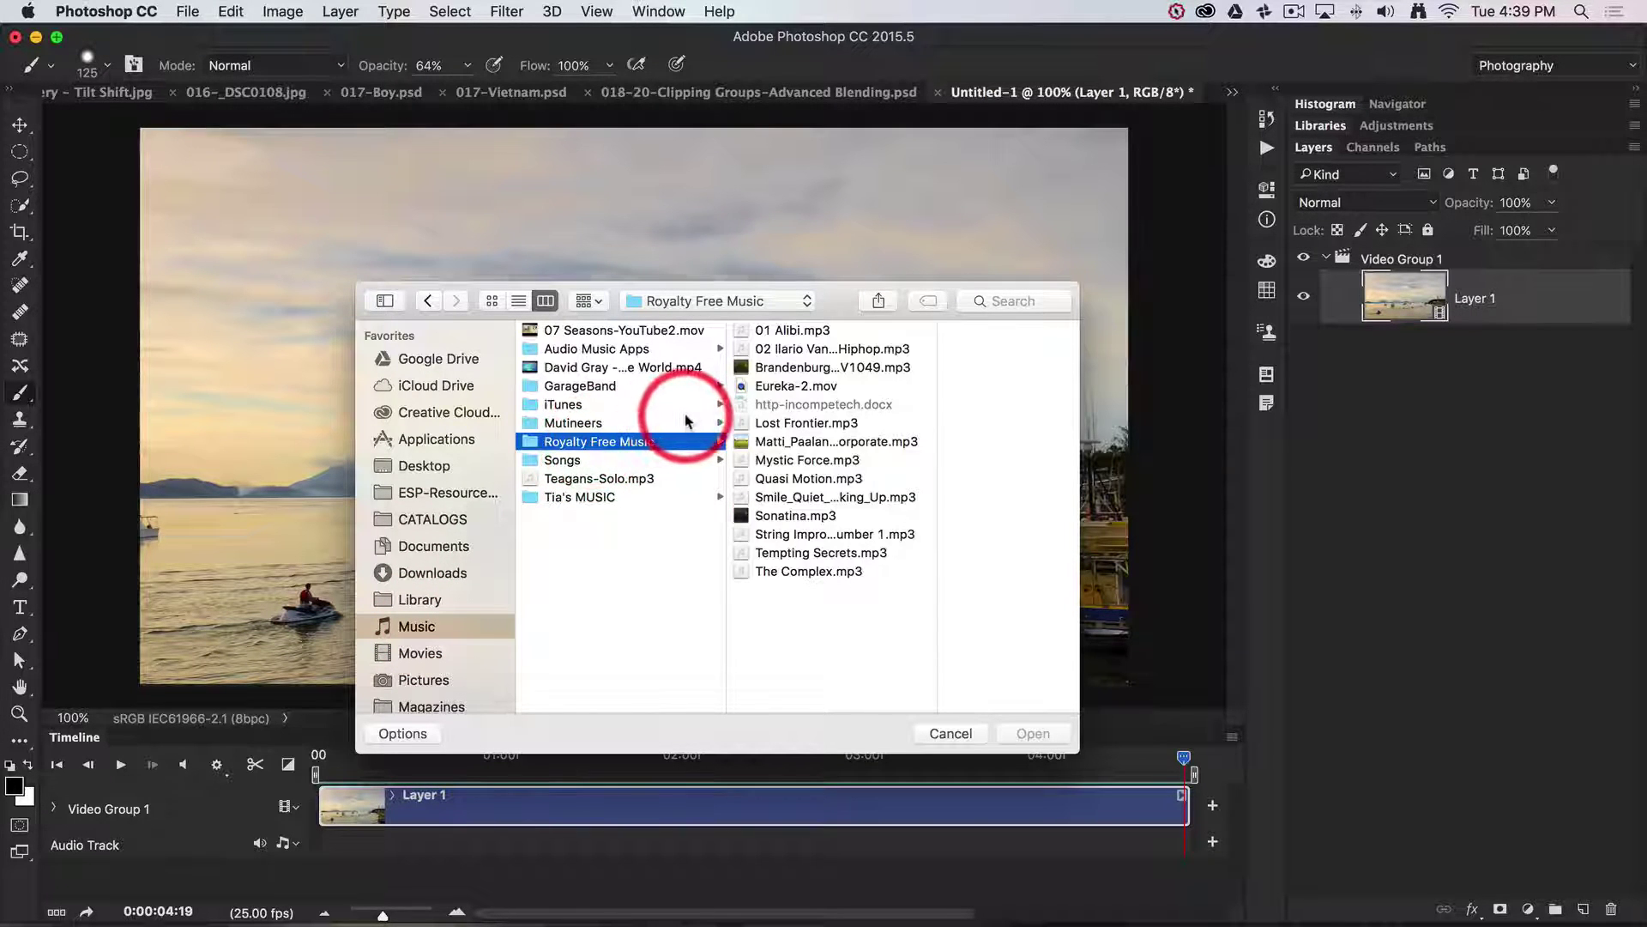
{"action": "left_click", "coordinate": [781, 478]}
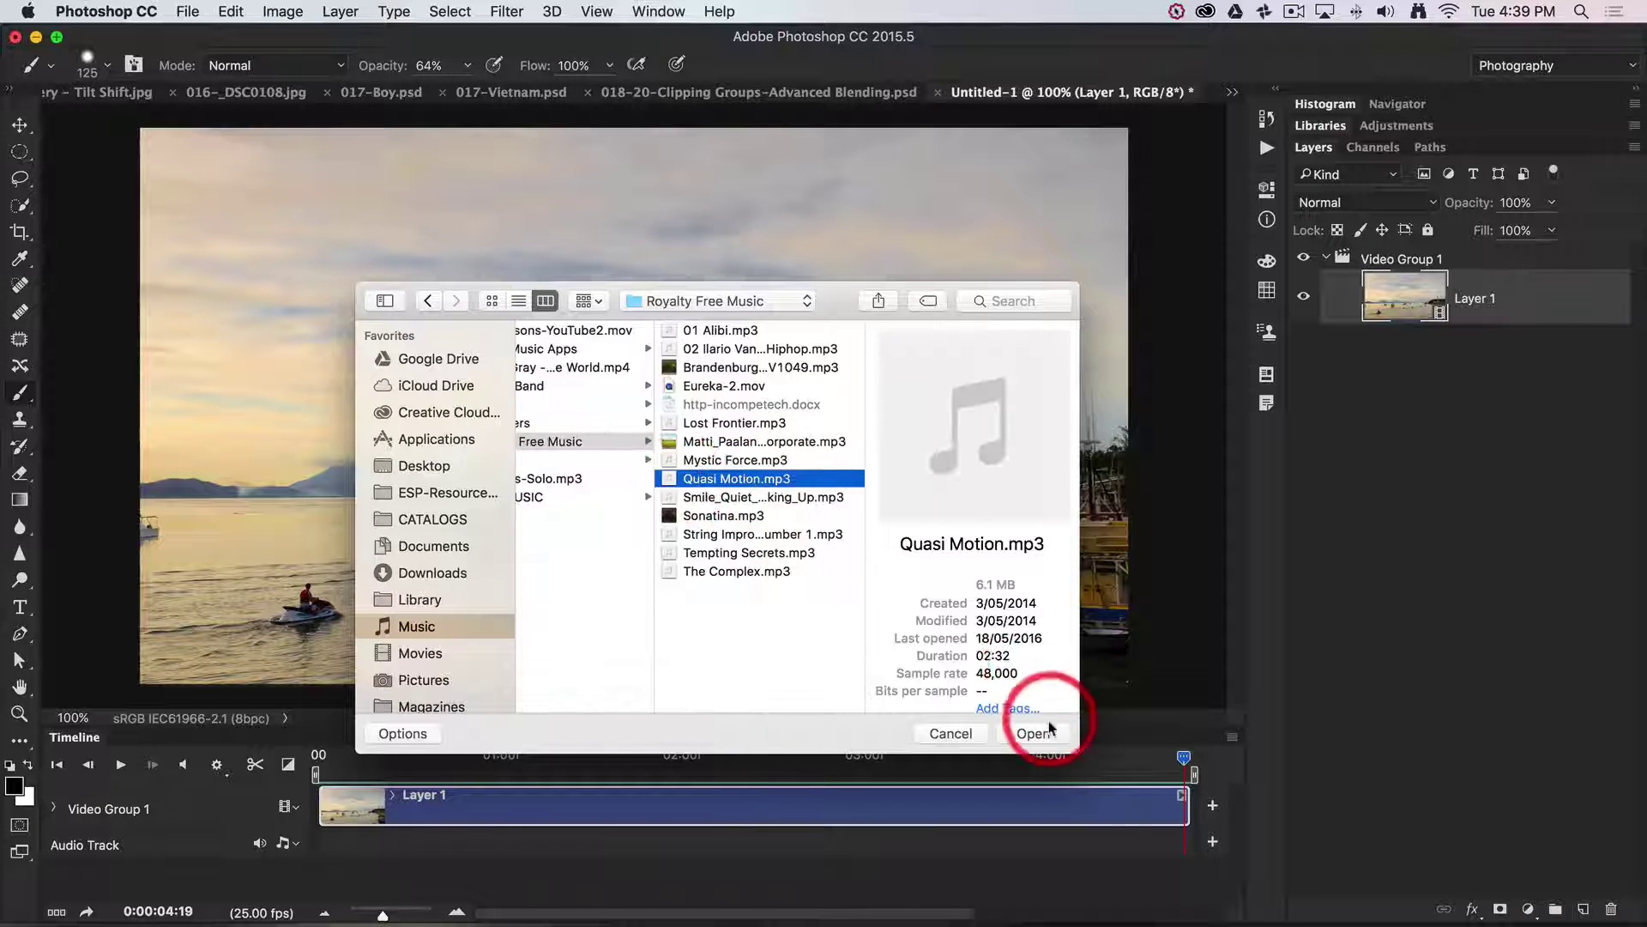
{"action": "left_click", "coordinate": [1037, 733]}
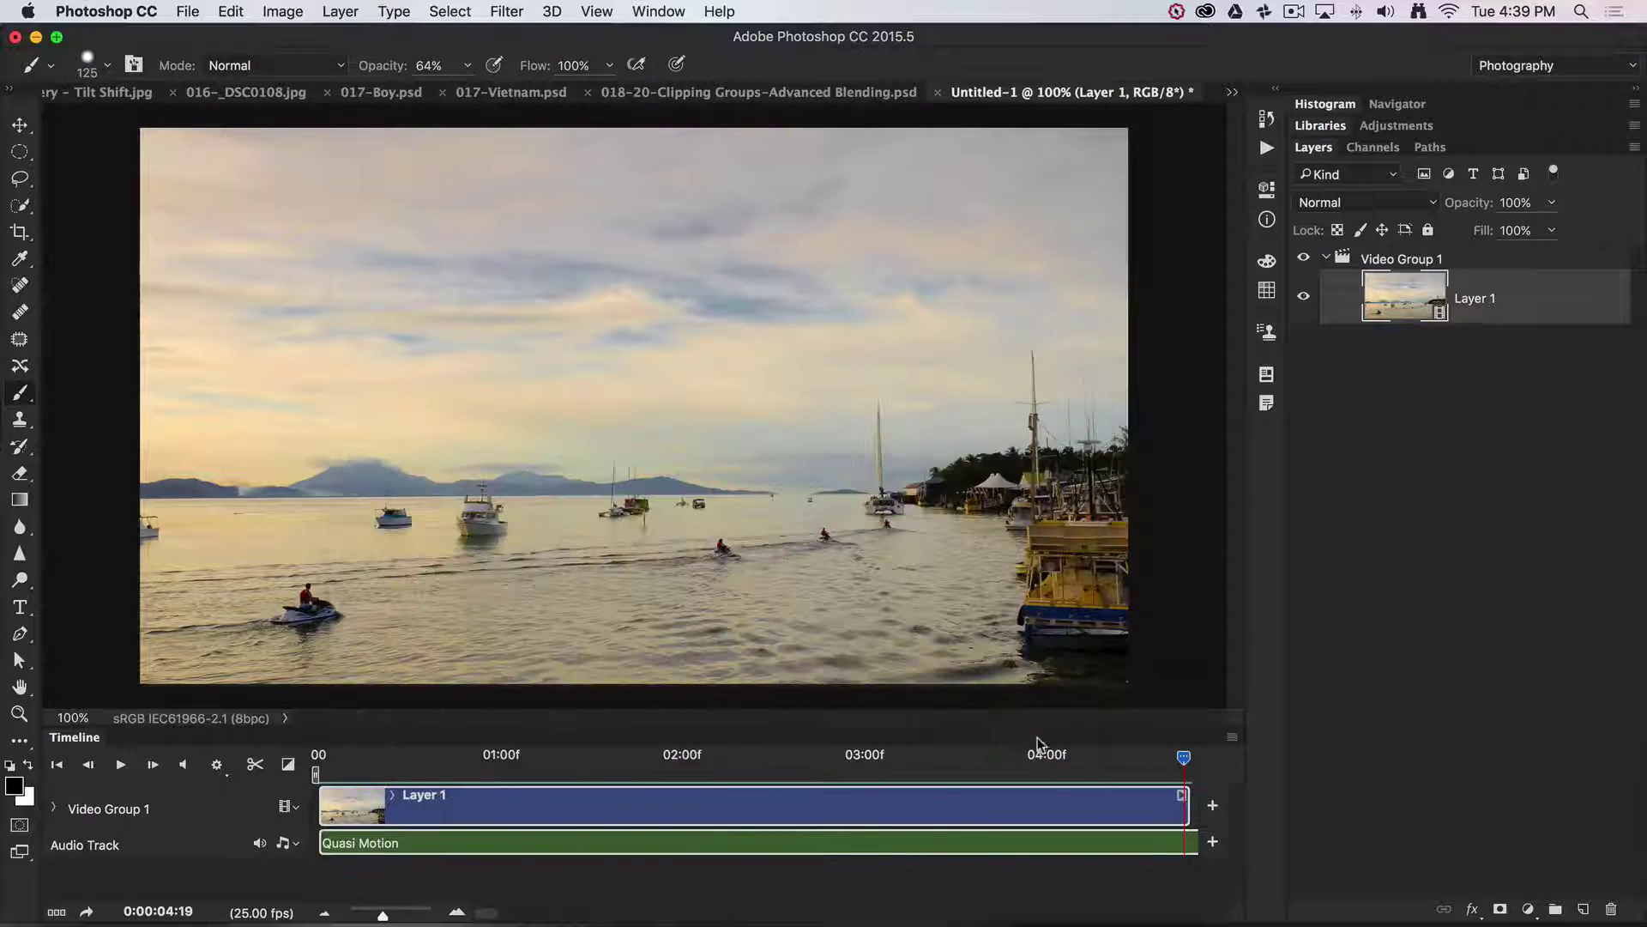
Step: Zoom the Timeline out and trim the music clip's end to match the video's end
{"action": "left_click", "coordinate": [893, 816]}
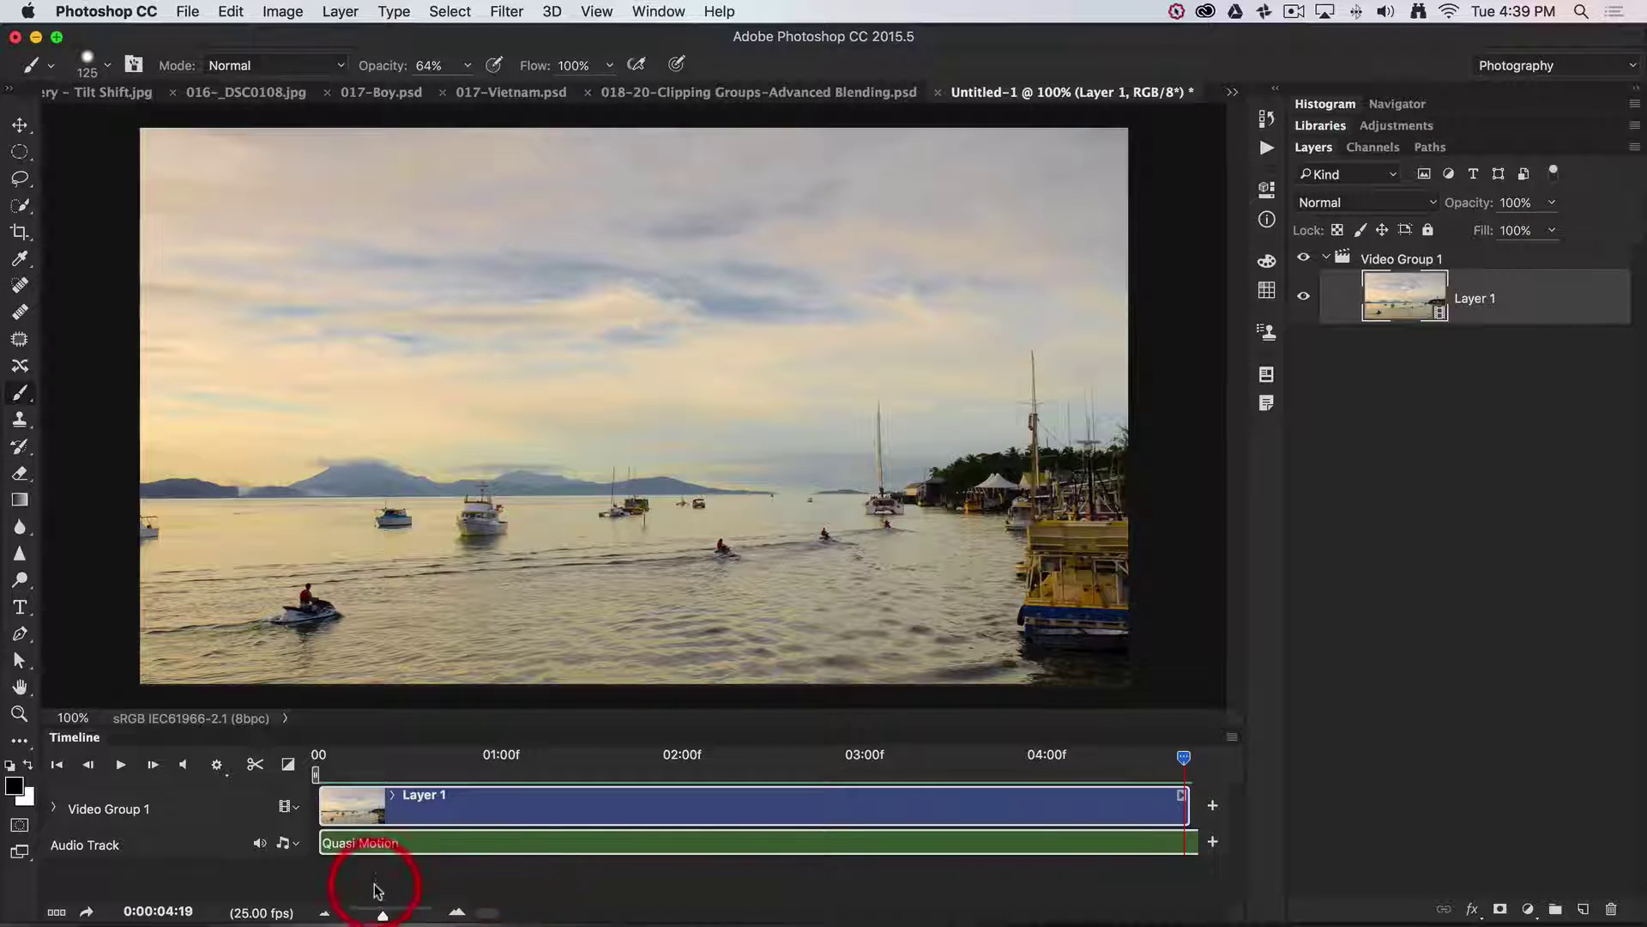
{"action": "left_click_drag", "start_coordinate": [382, 914], "coordinate": [340, 918]}
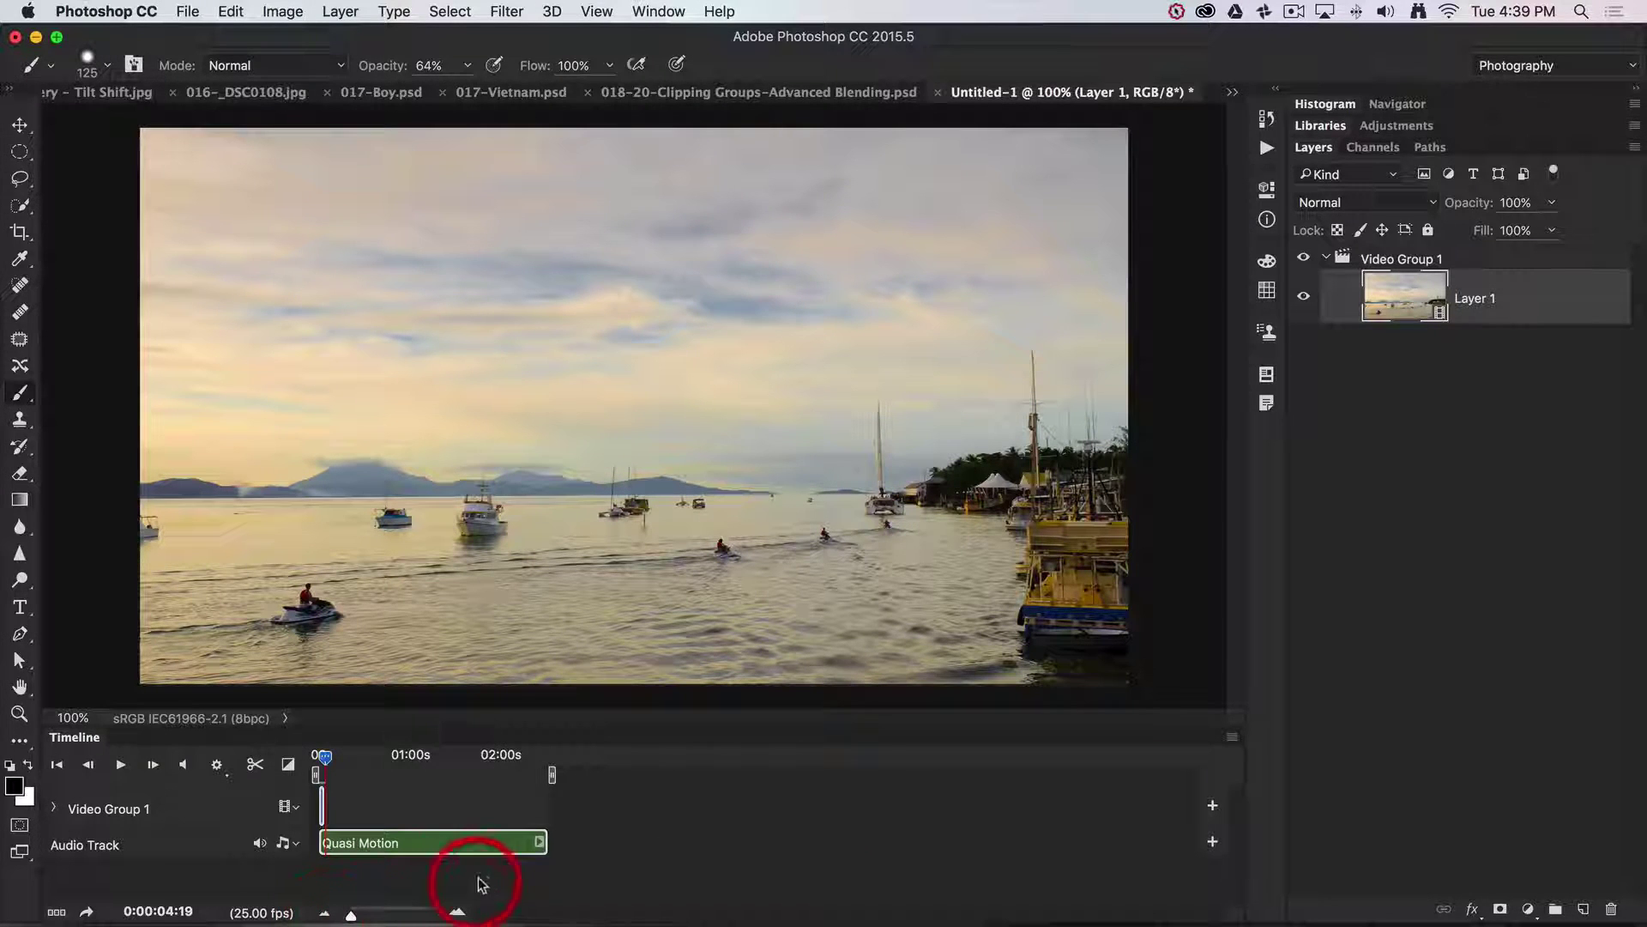
{"action": "left_click_drag", "start_coordinate": [538, 838], "coordinate": [326, 833]}
Step: Zoom the Timeline back in and scrub to about 01:21 to check the clip ends
{"action": "left_click", "coordinate": [333, 806]}
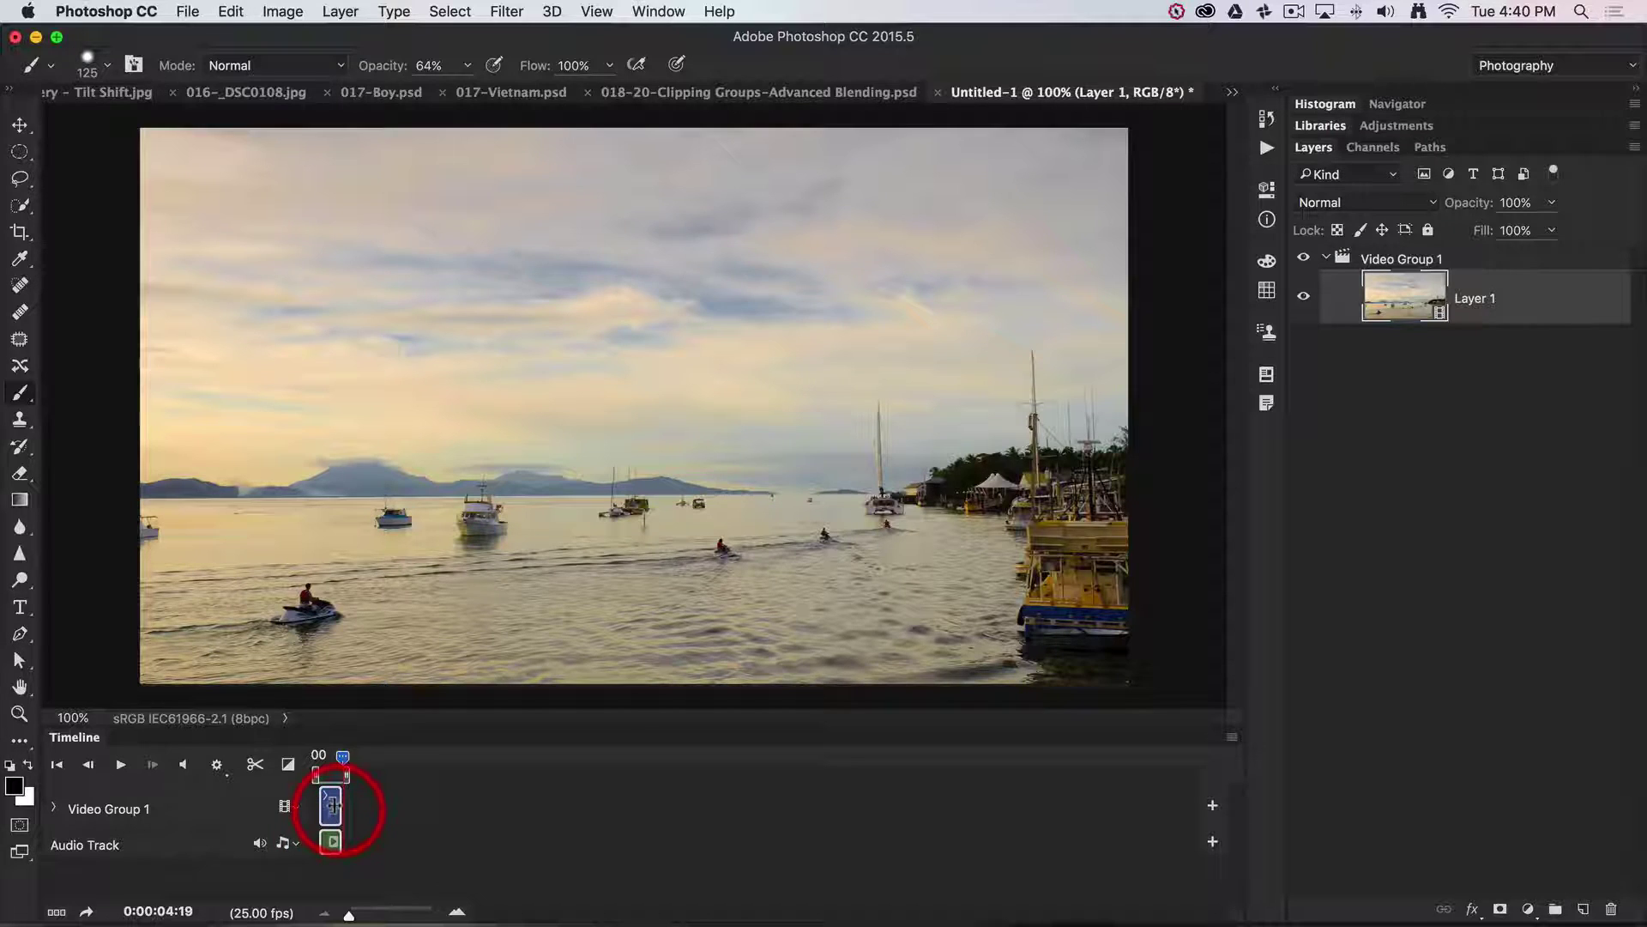
{"action": "left_click_drag", "start_coordinate": [349, 914], "coordinate": [378, 914]}
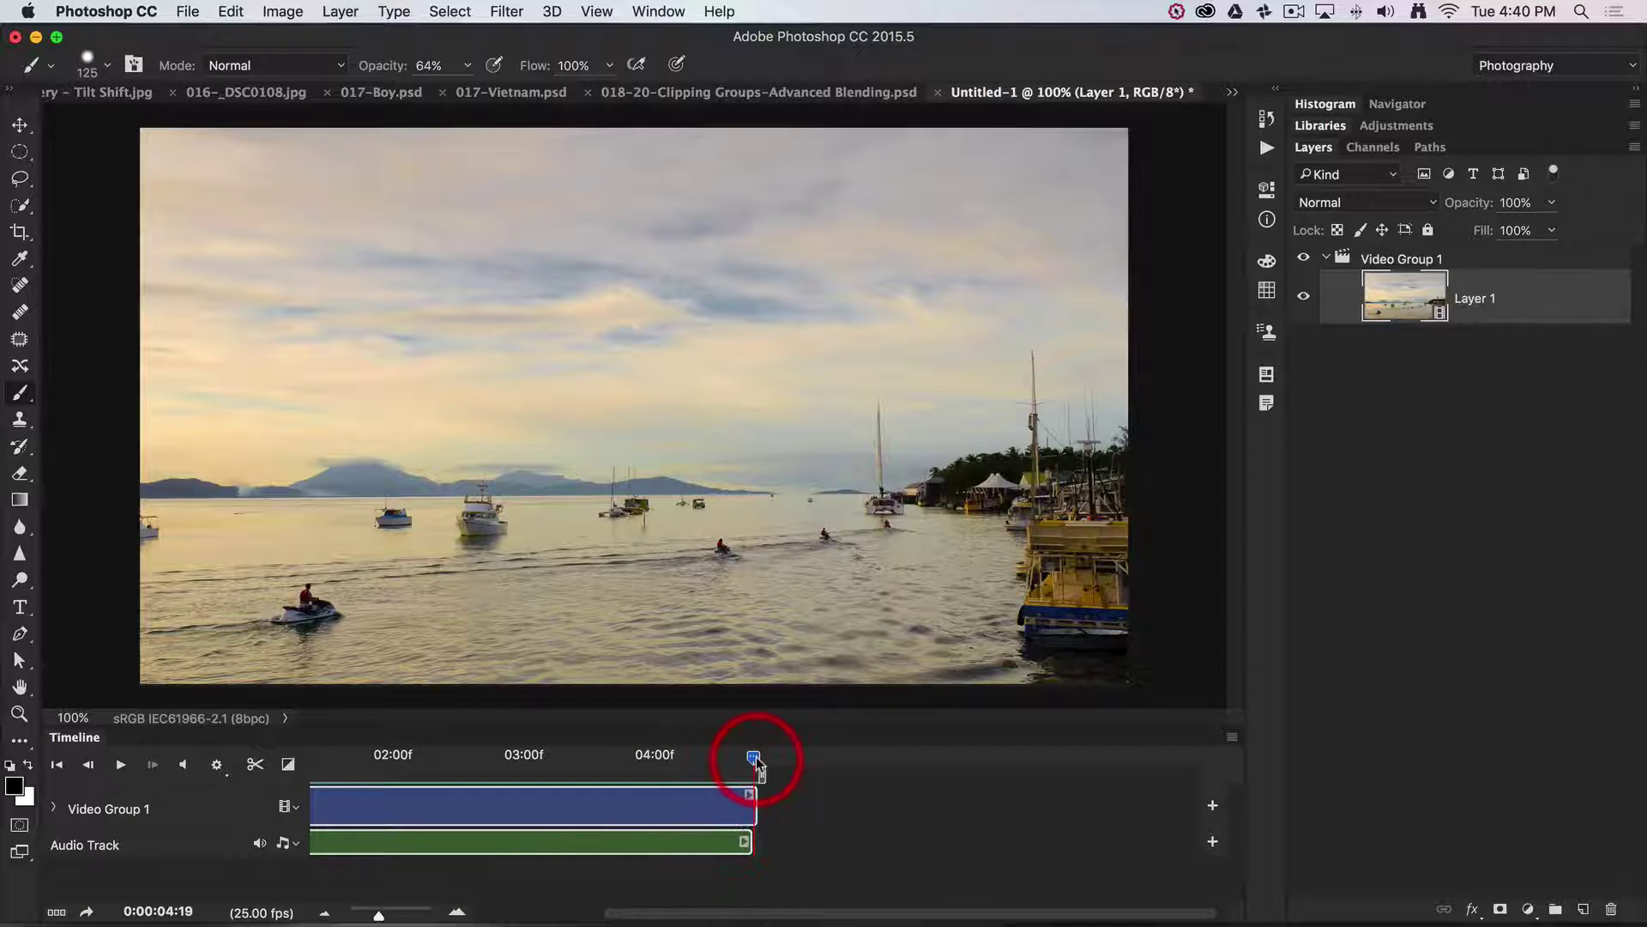
{"action": "left_click_drag", "start_coordinate": [754, 757], "coordinate": [757, 837]}
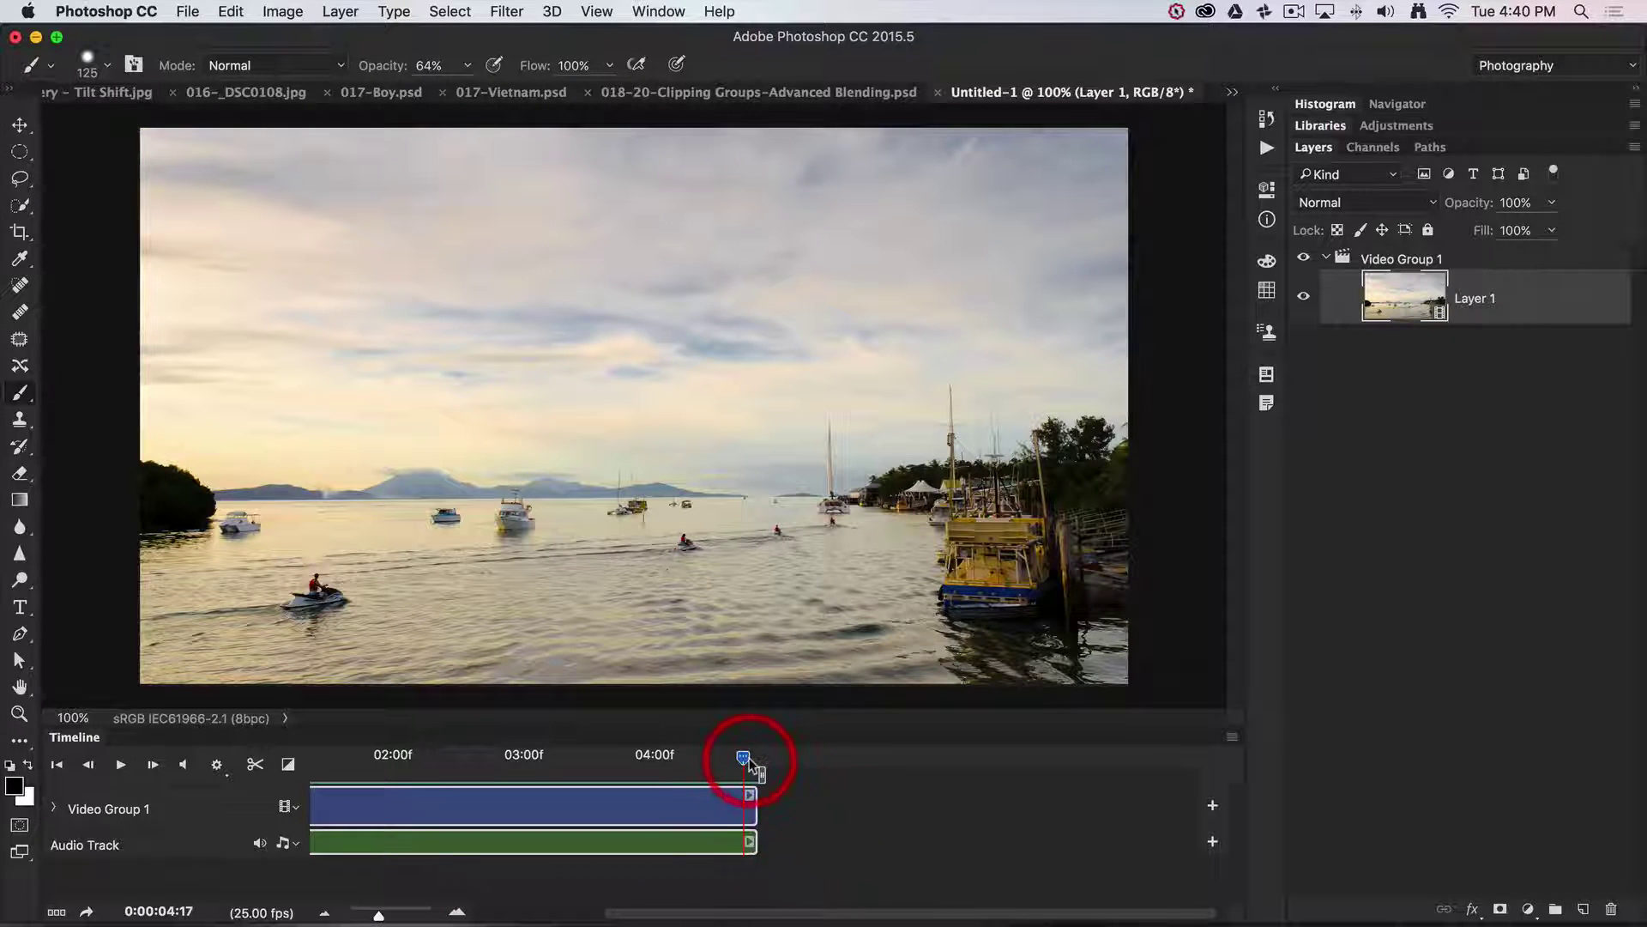
{"action": "left_click_drag", "start_coordinate": [744, 758], "coordinate": [374, 761]}
{"action": "left_click", "coordinate": [120, 764]}
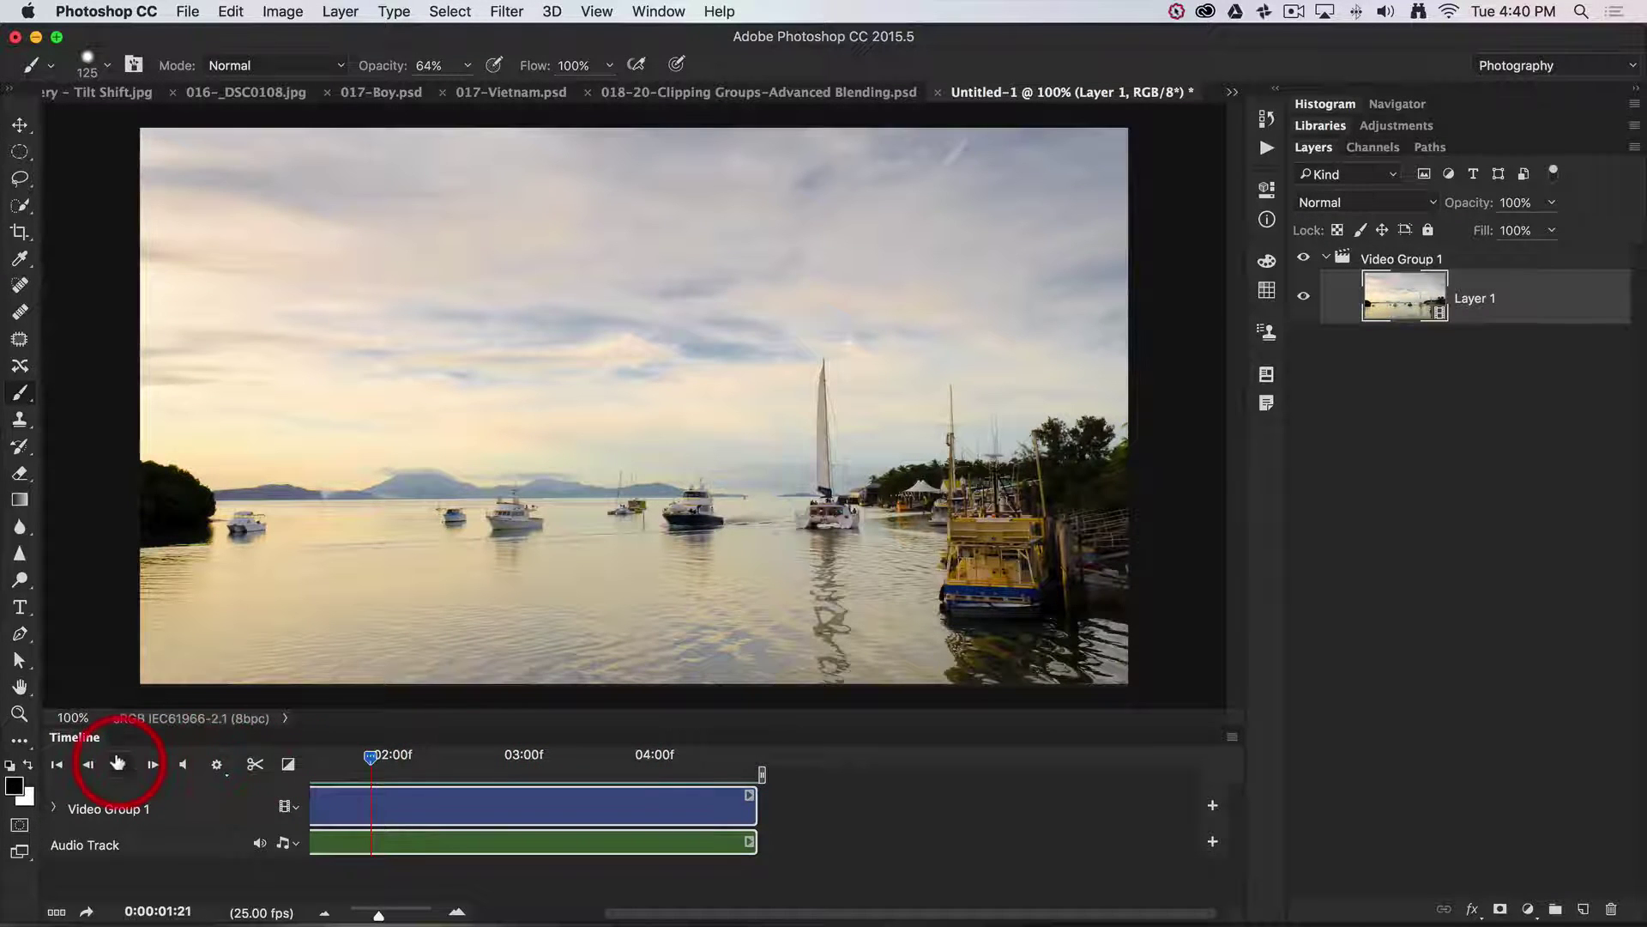
{"action": "left_click", "coordinate": [120, 764]}
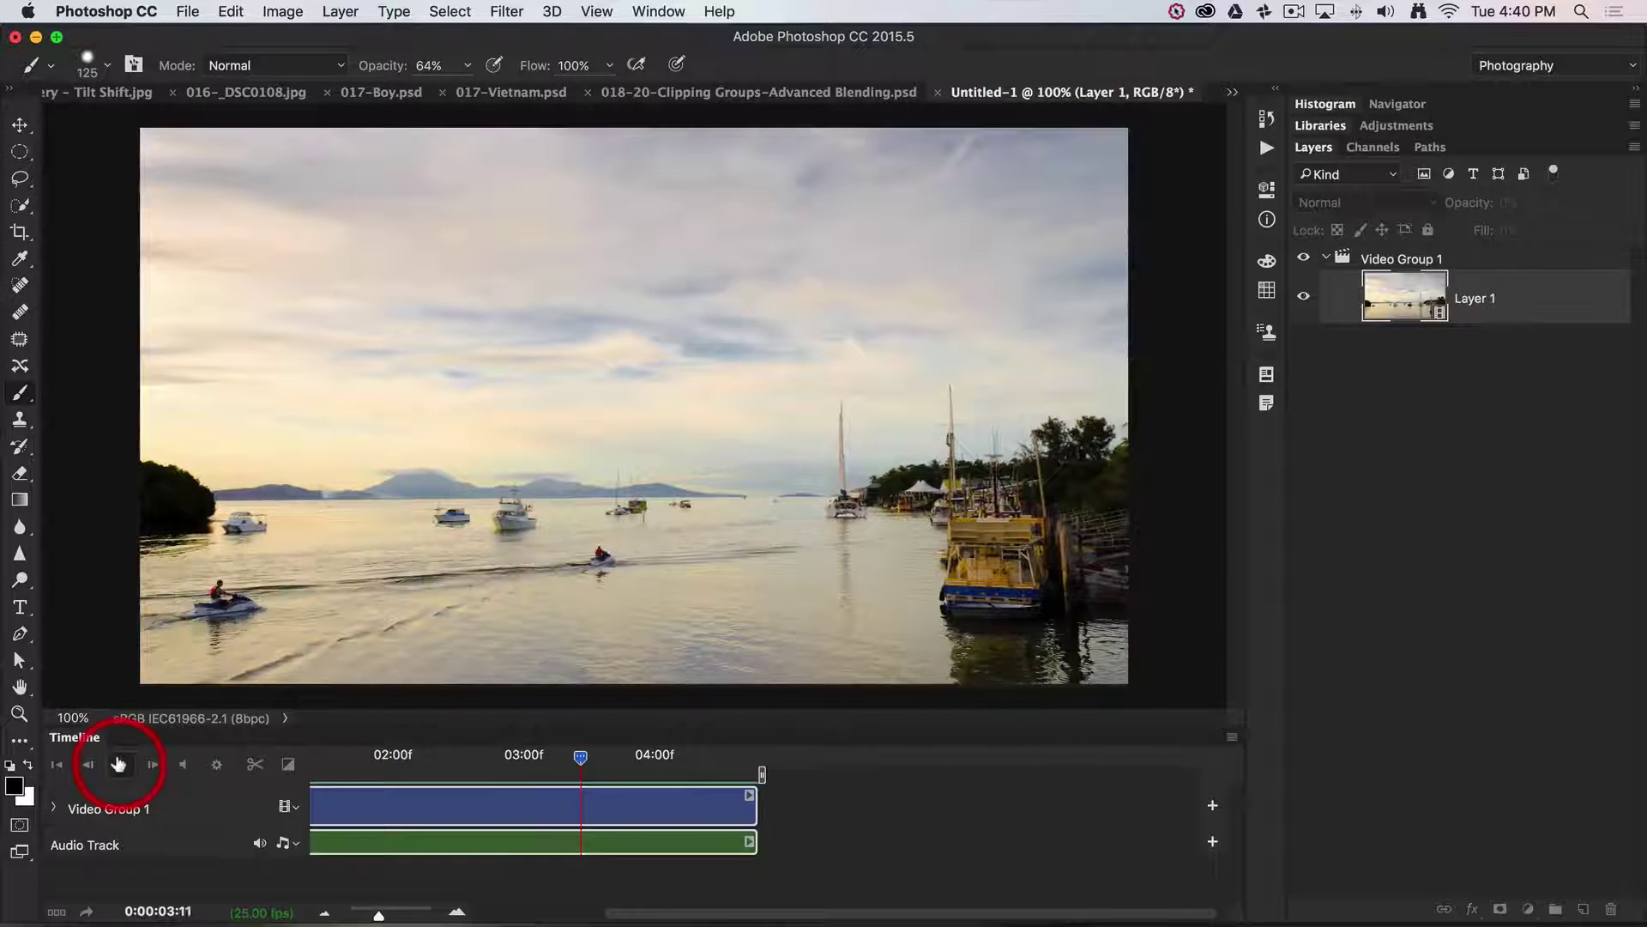
{"action": "left_click", "coordinate": [157, 764]}
{"action": "left_click", "coordinate": [182, 764]}
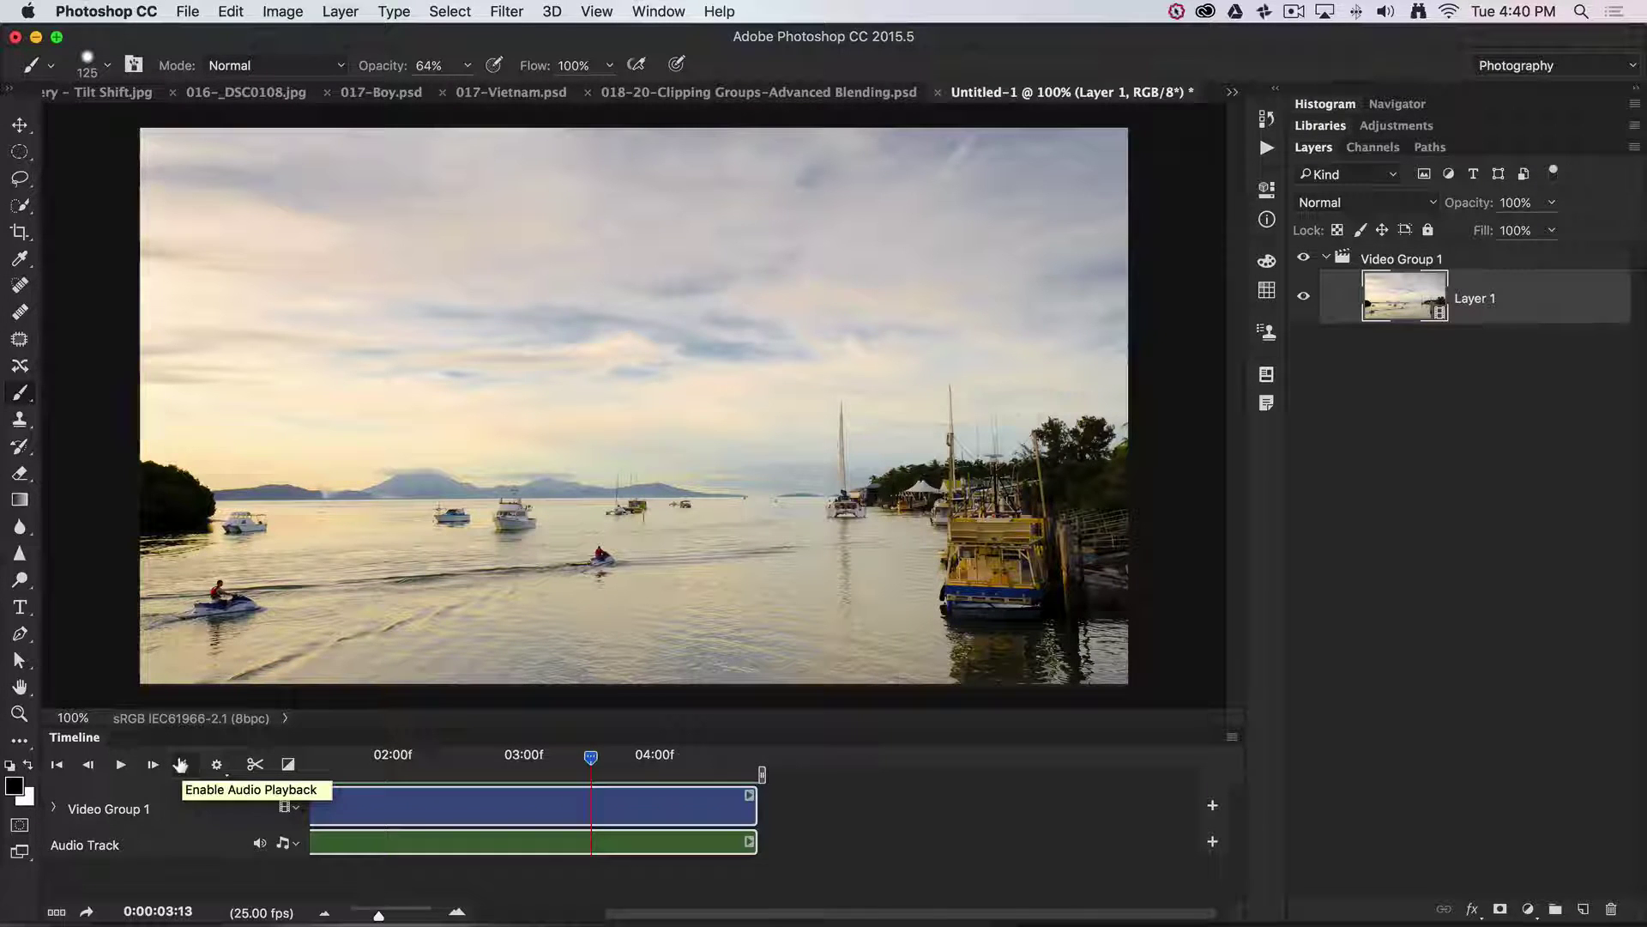
{"action": "left_click_drag", "start_coordinate": [378, 914], "coordinate": [379, 915]}
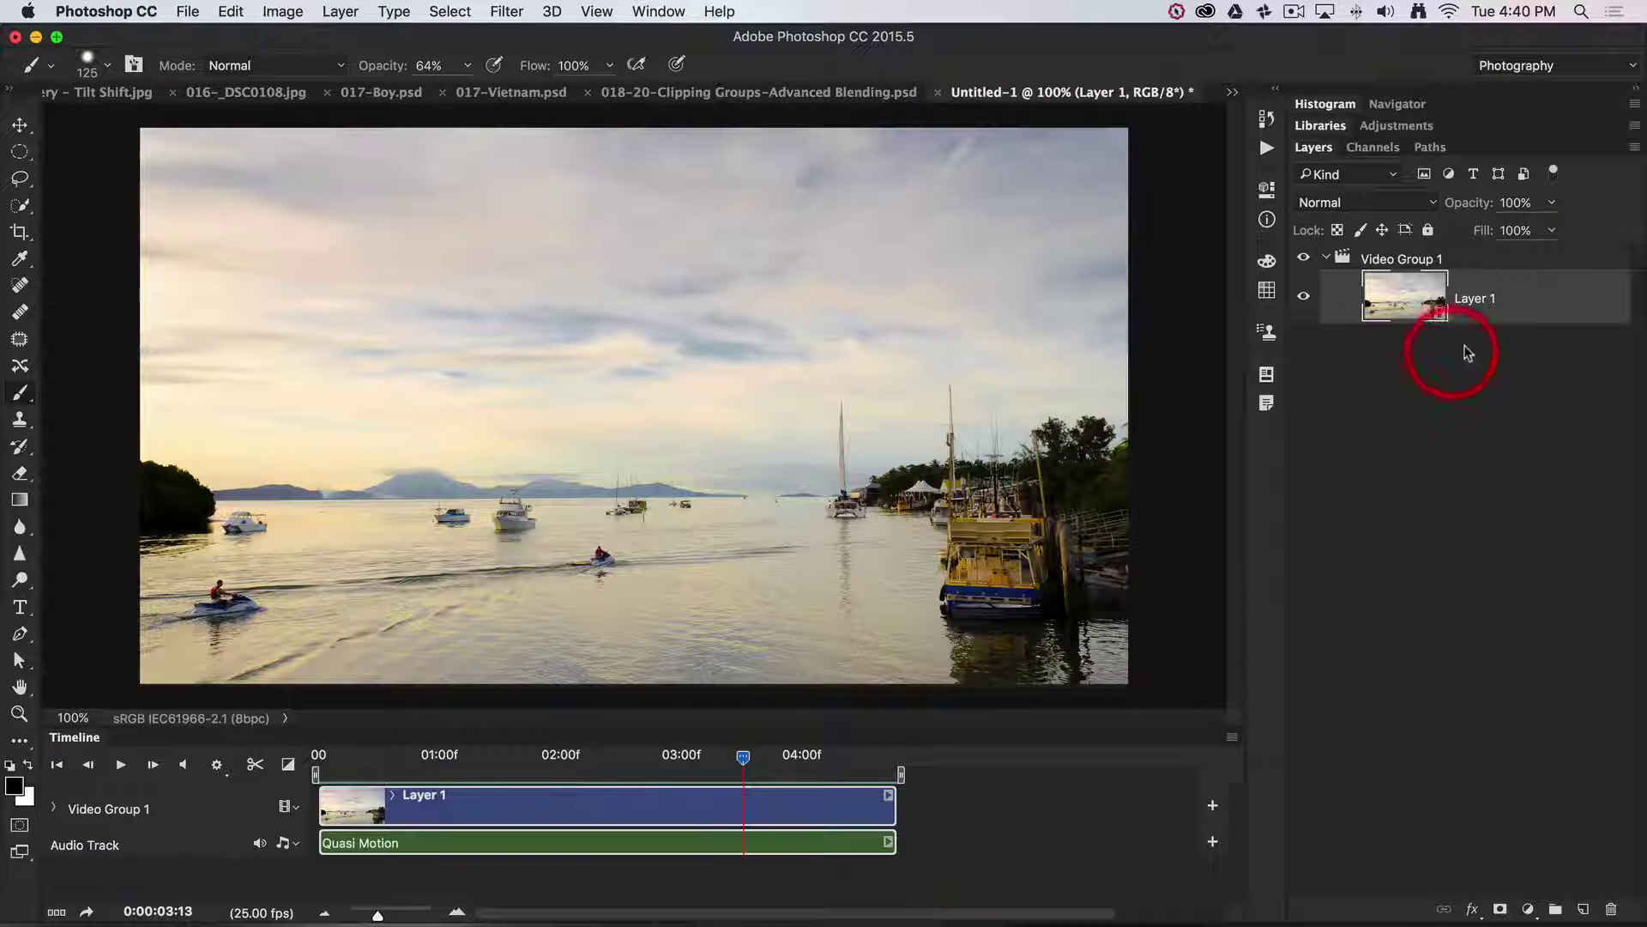
Step: Convert Layer 1 into a smart object from its Layers panel context menu
{"action": "right_click", "coordinate": [1508, 309]}
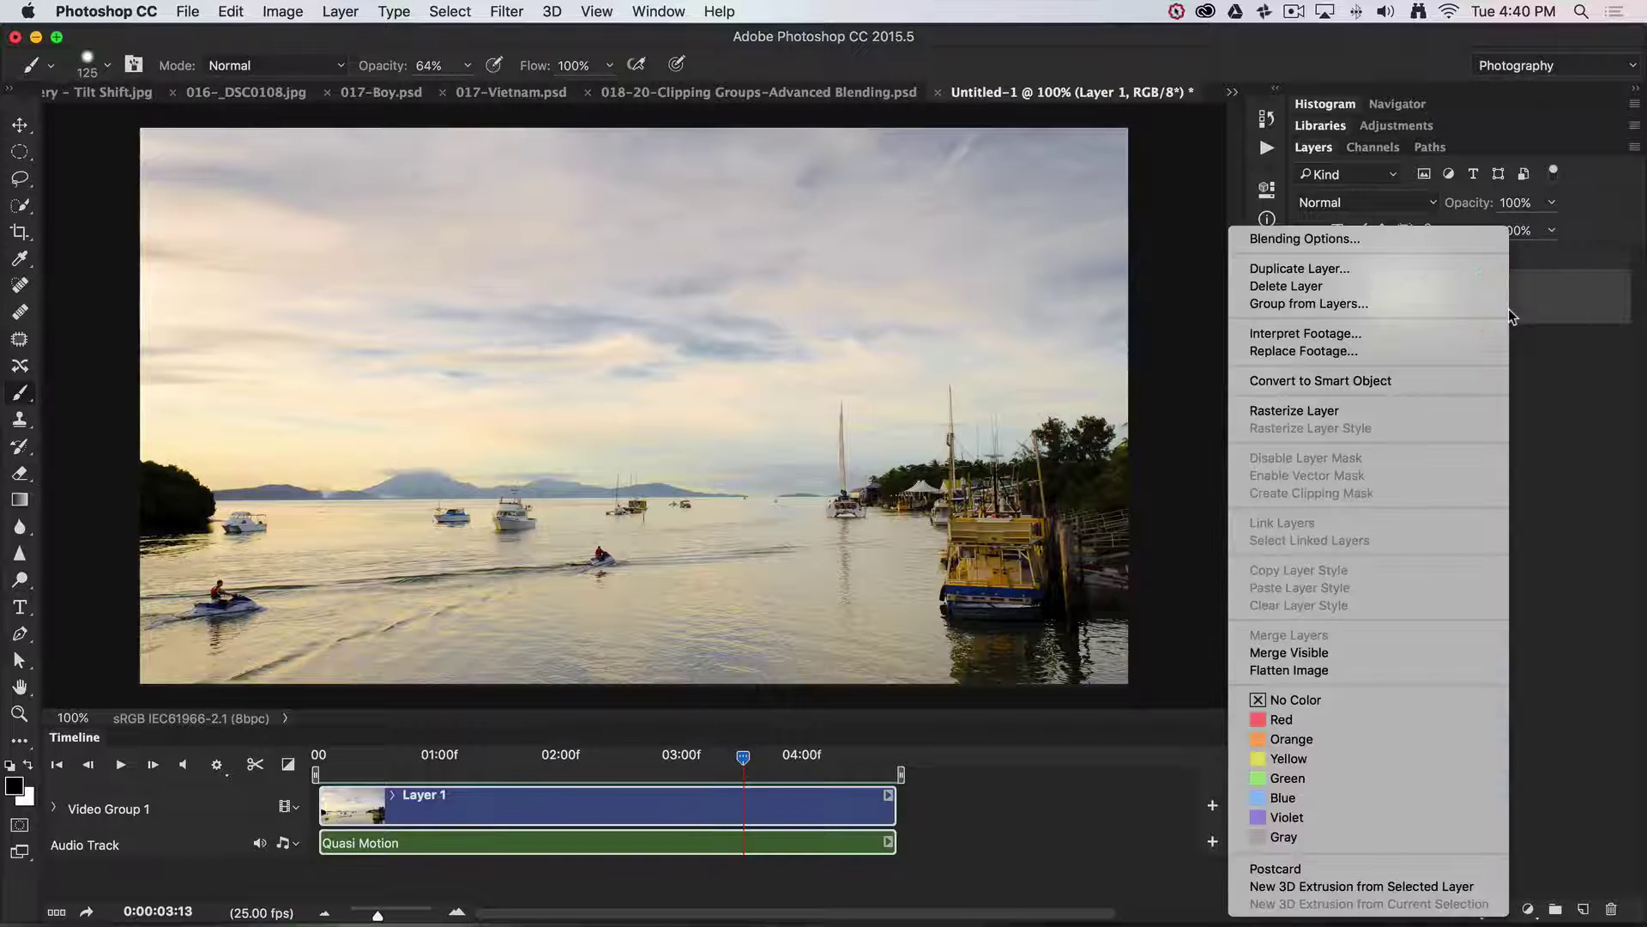
{"action": "left_click", "coordinate": [1413, 379]}
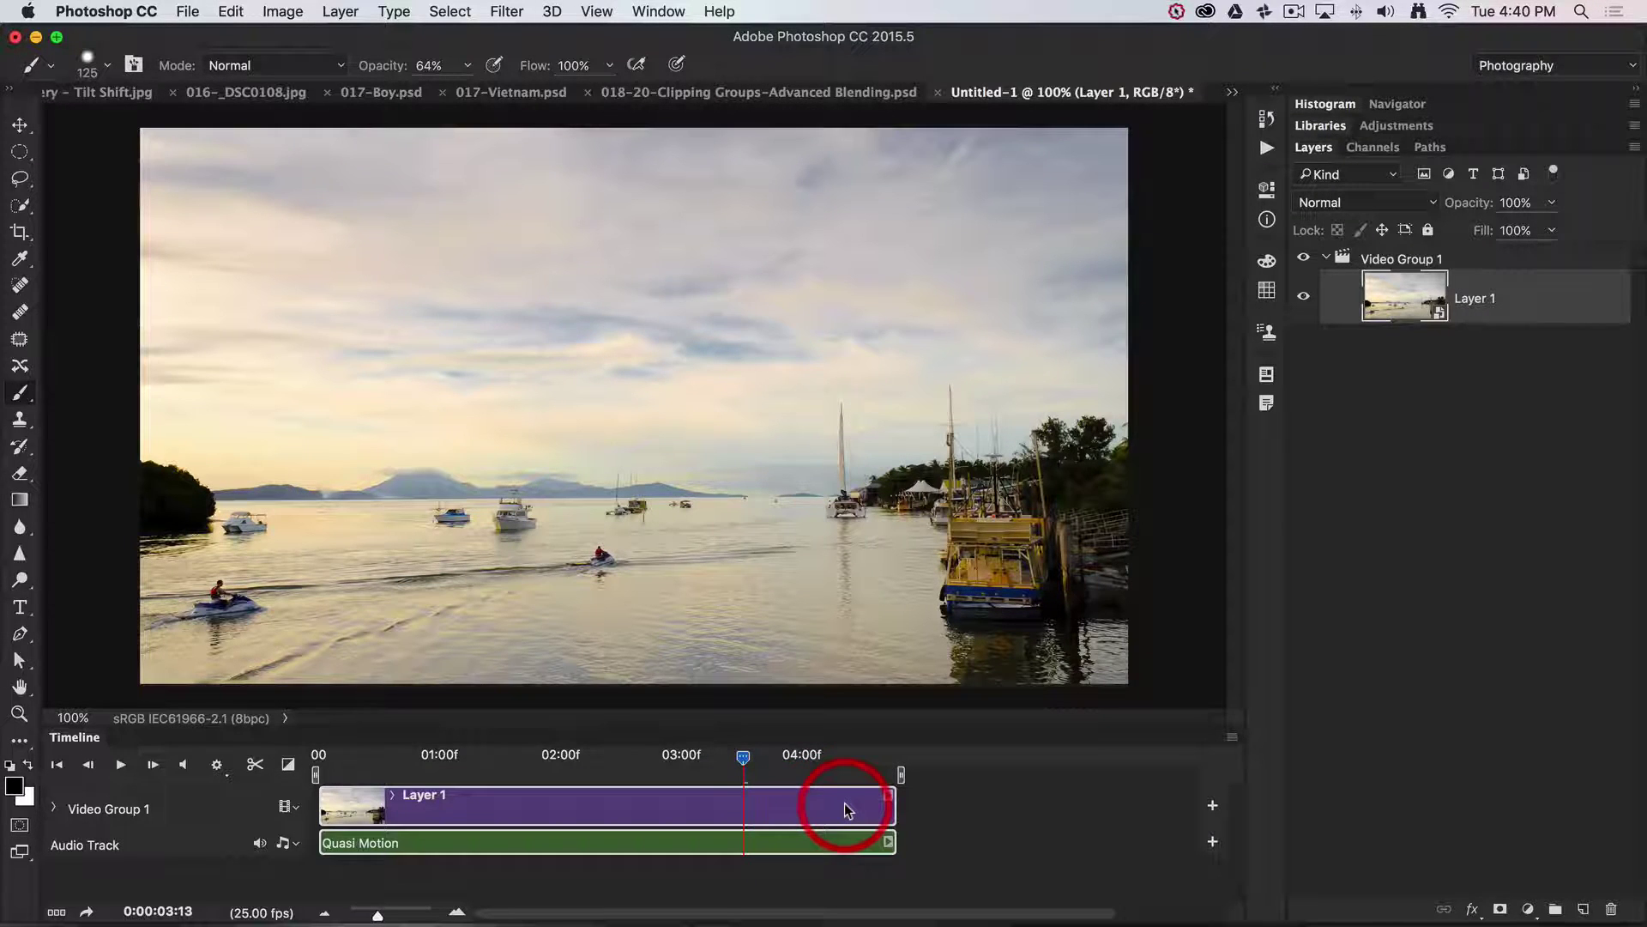
Step: Set the Layer 1 clip's motion to Pan & Zoom with Zoom In
{"action": "left_click", "coordinate": [889, 797]}
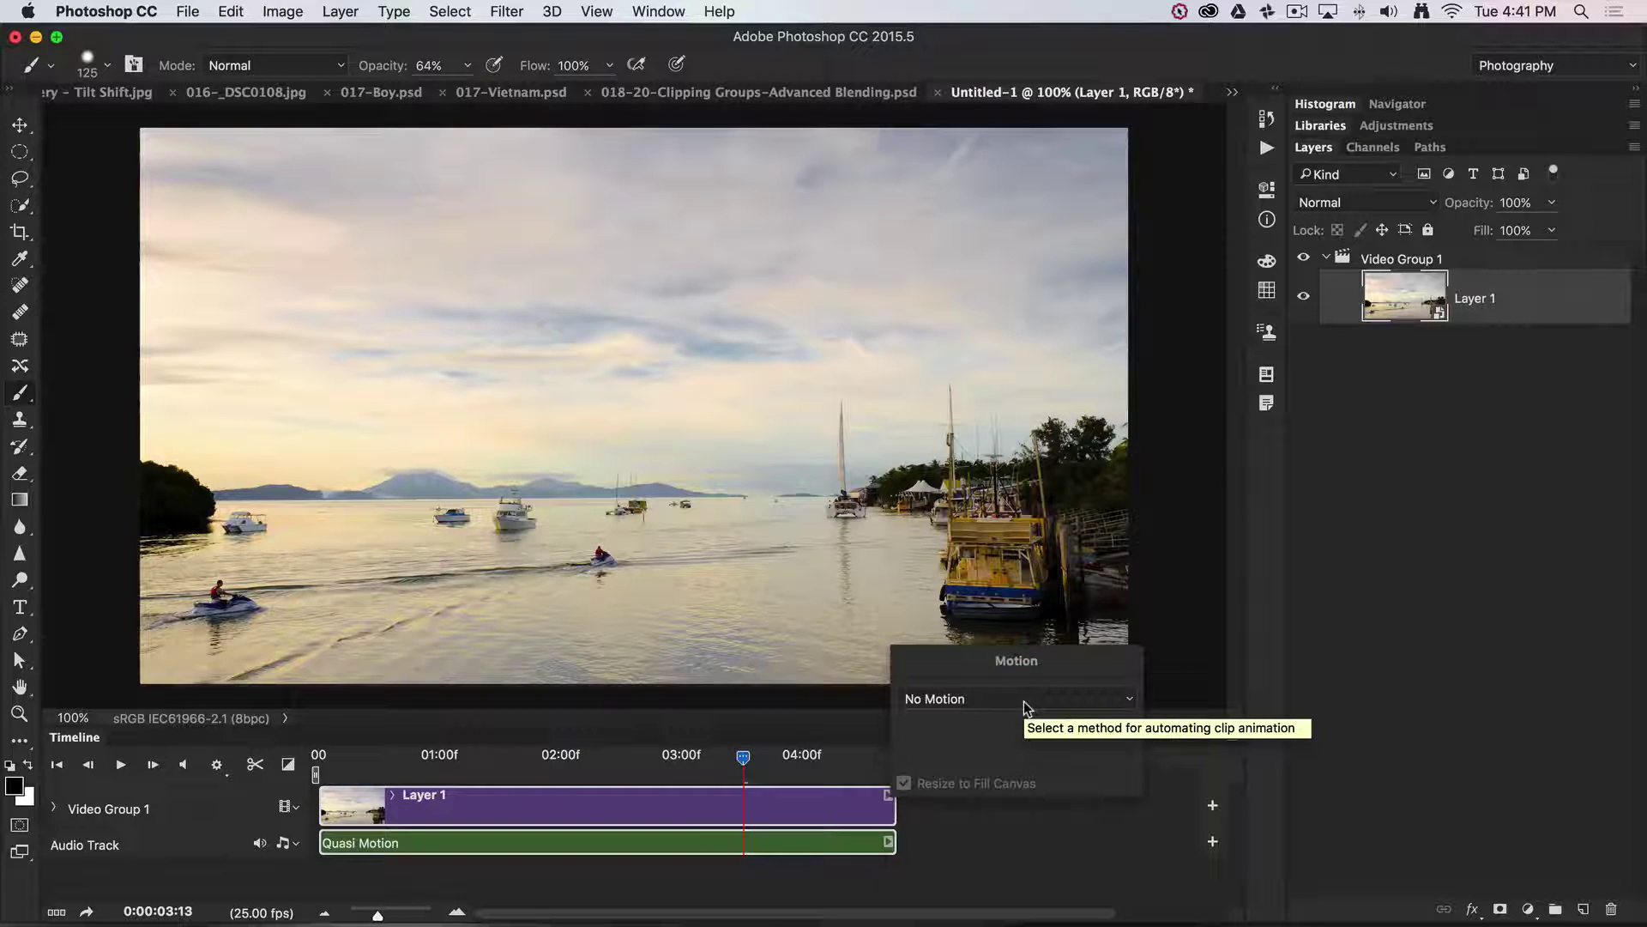
{"action": "left_click", "coordinate": [1129, 702]}
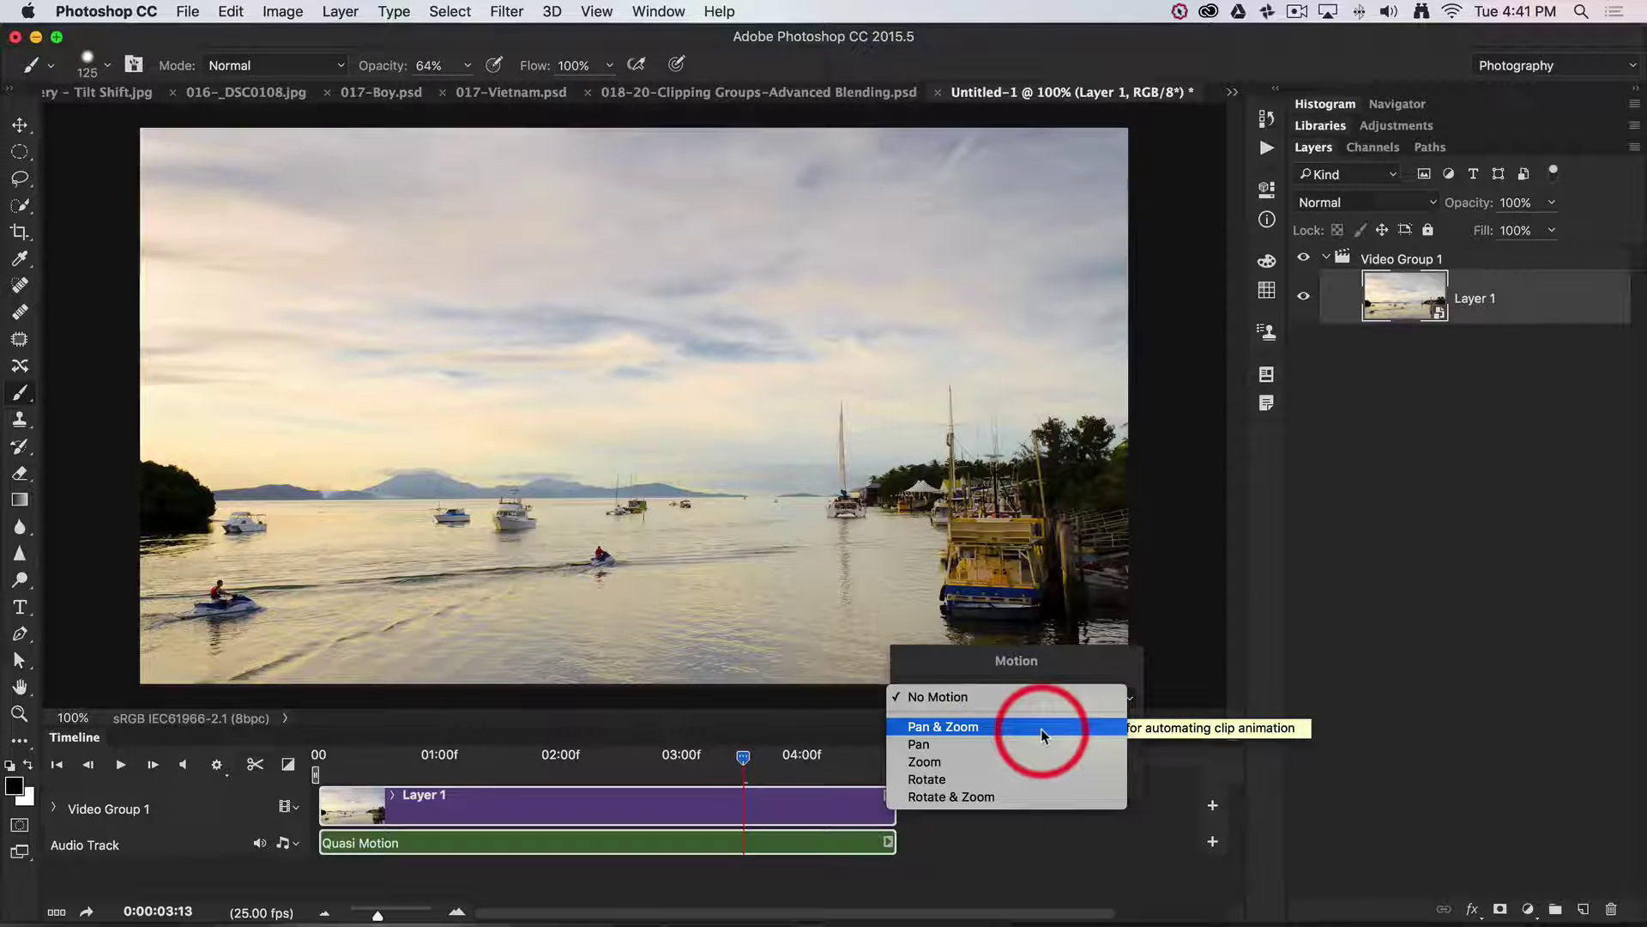
{"action": "left_click", "coordinate": [990, 727]}
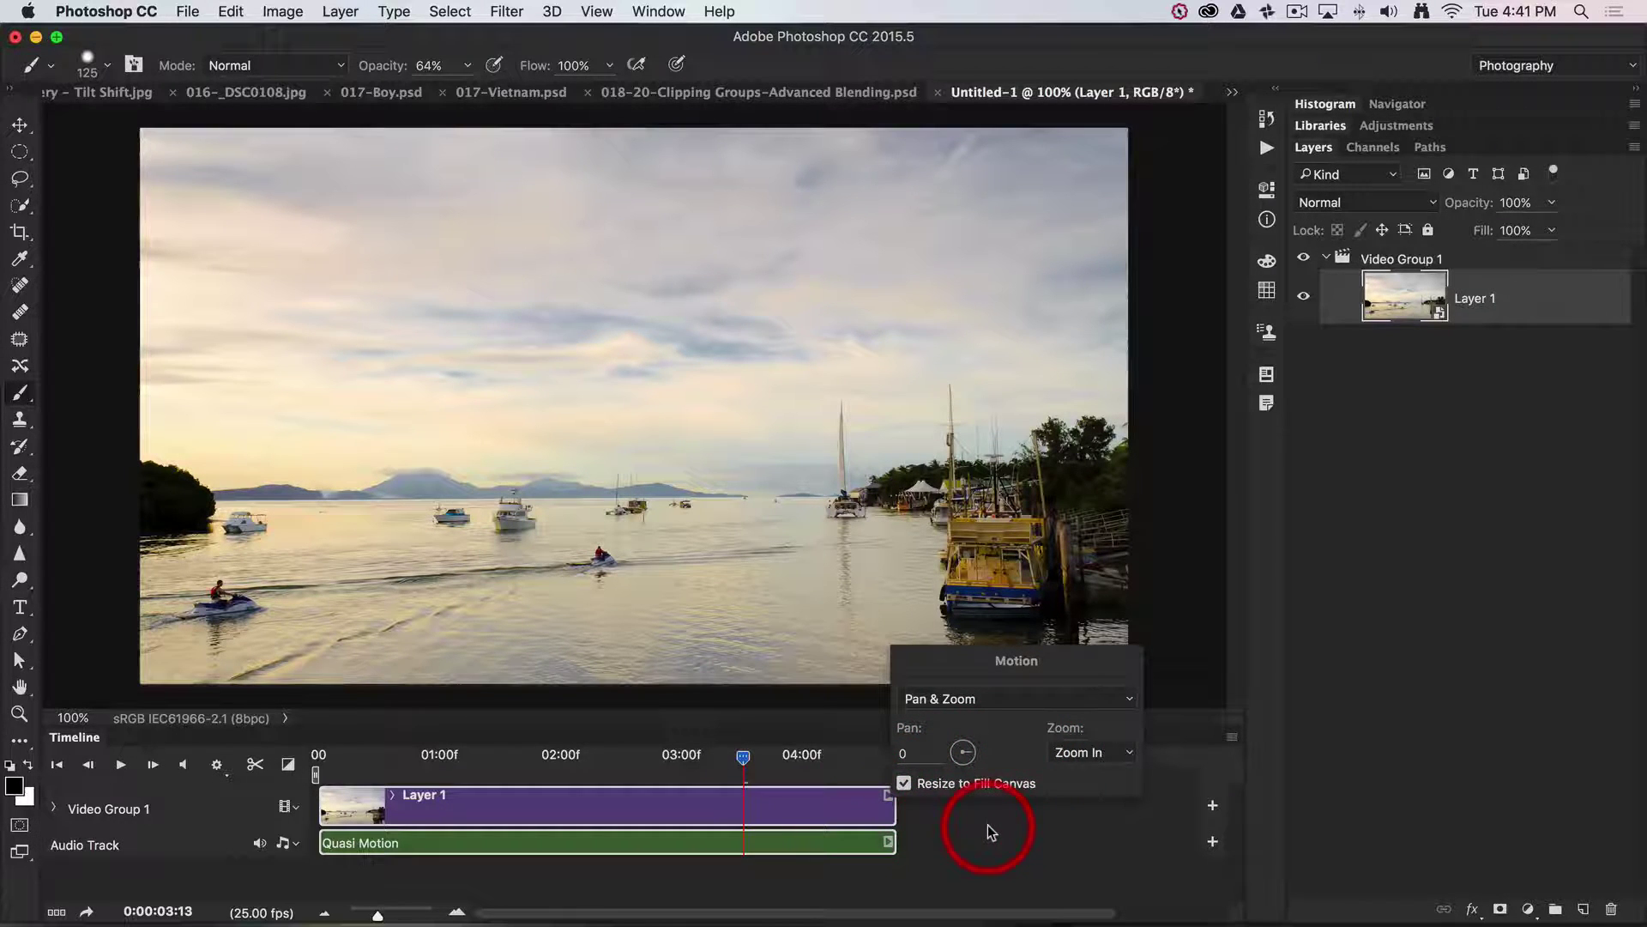
{"action": "left_click", "coordinate": [961, 808]}
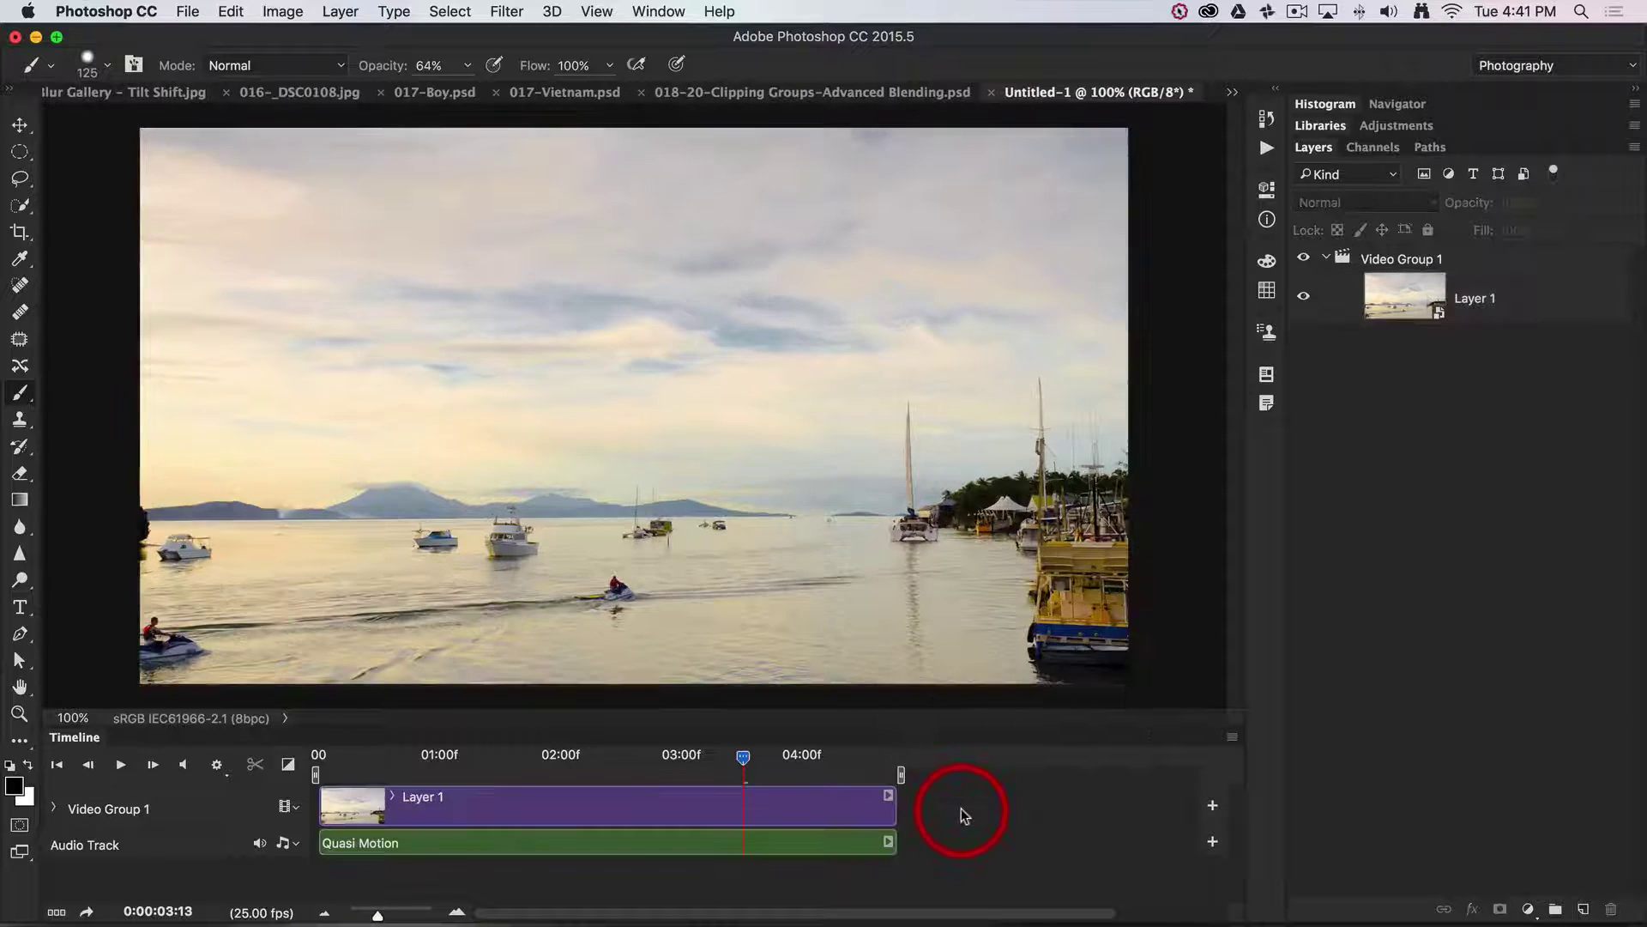
{"action": "left_click", "coordinate": [743, 757]}
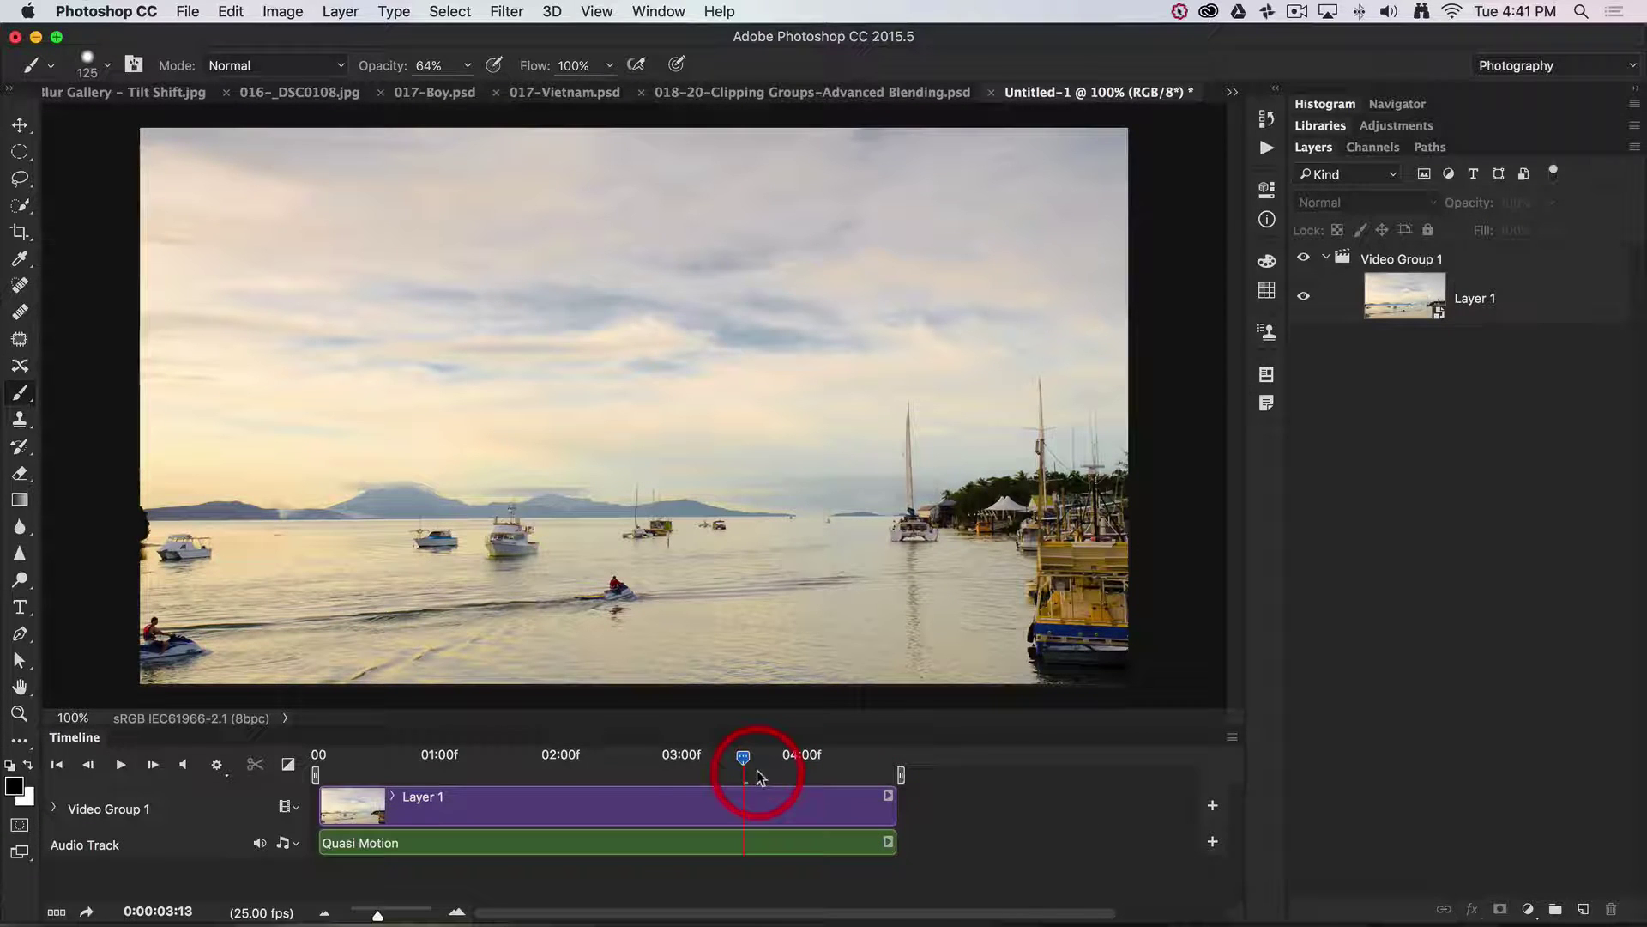
{"action": "left_click_drag", "start_coordinate": [743, 757], "coordinate": [512, 758]}
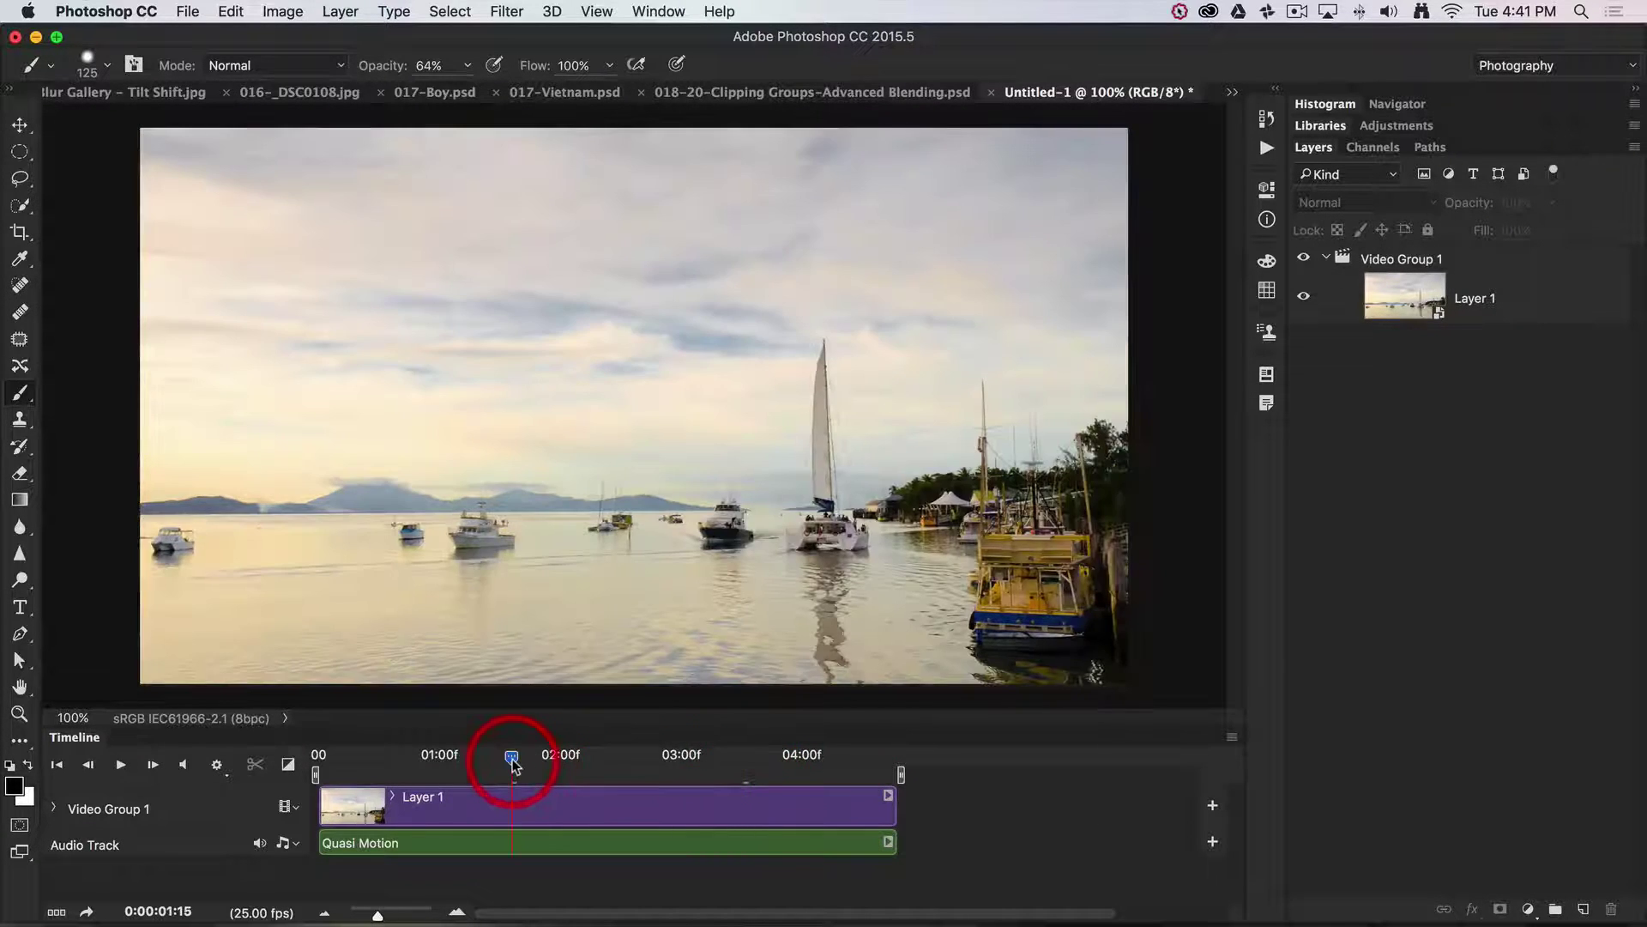
{"action": "left_click", "coordinate": [842, 763]}
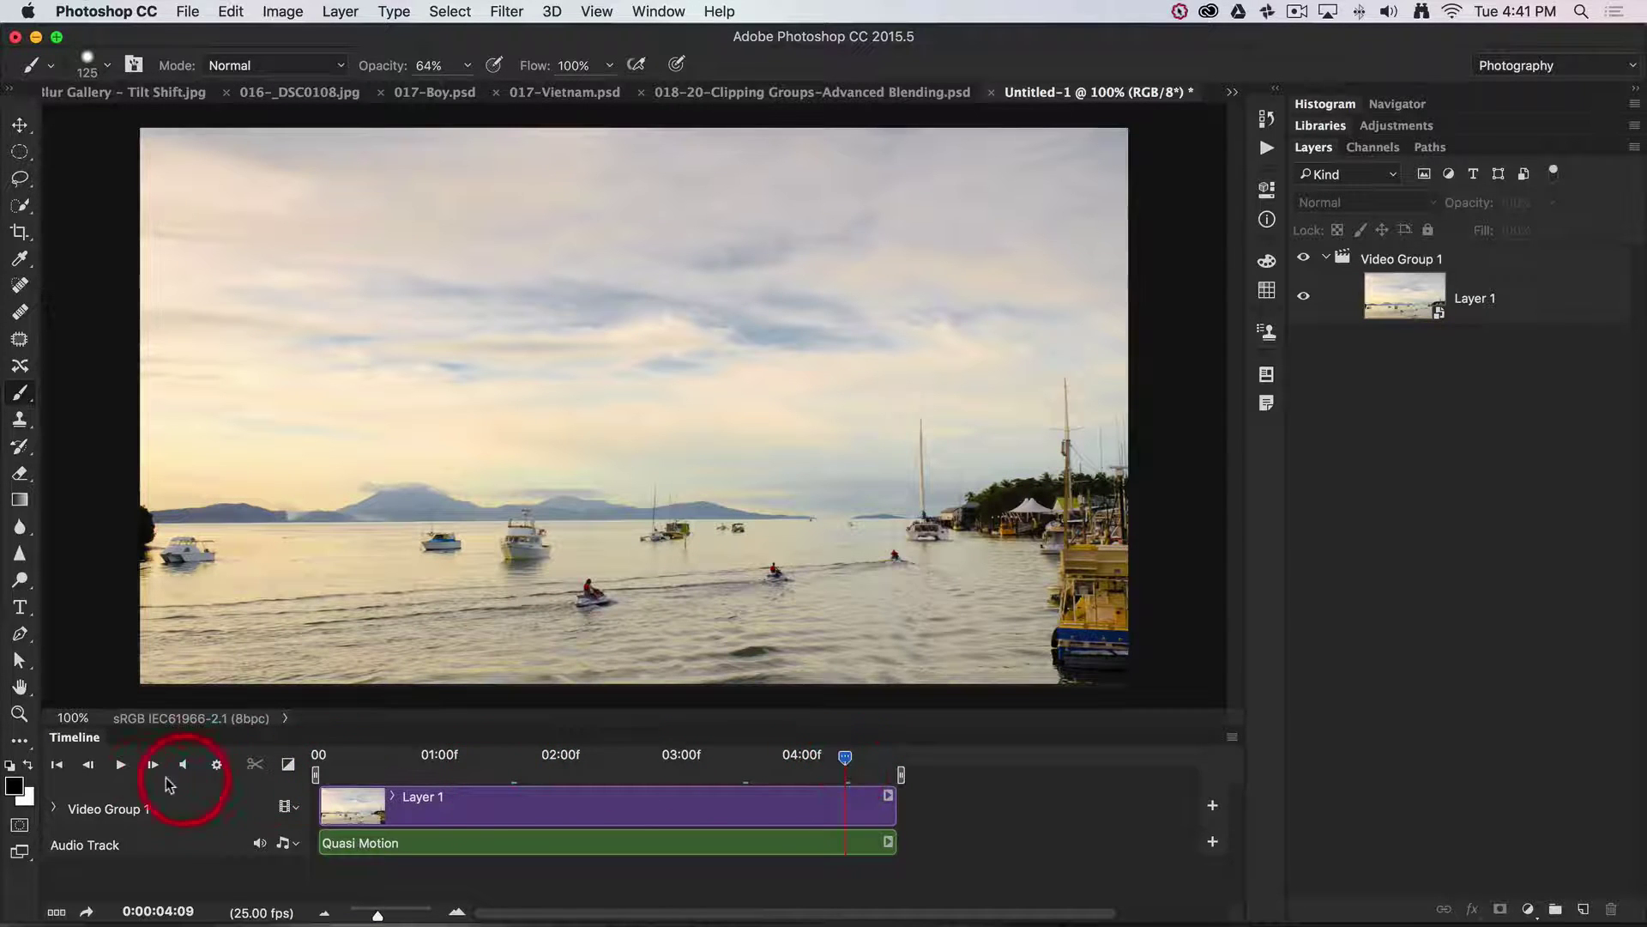
{"action": "left_click", "coordinate": [120, 765]}
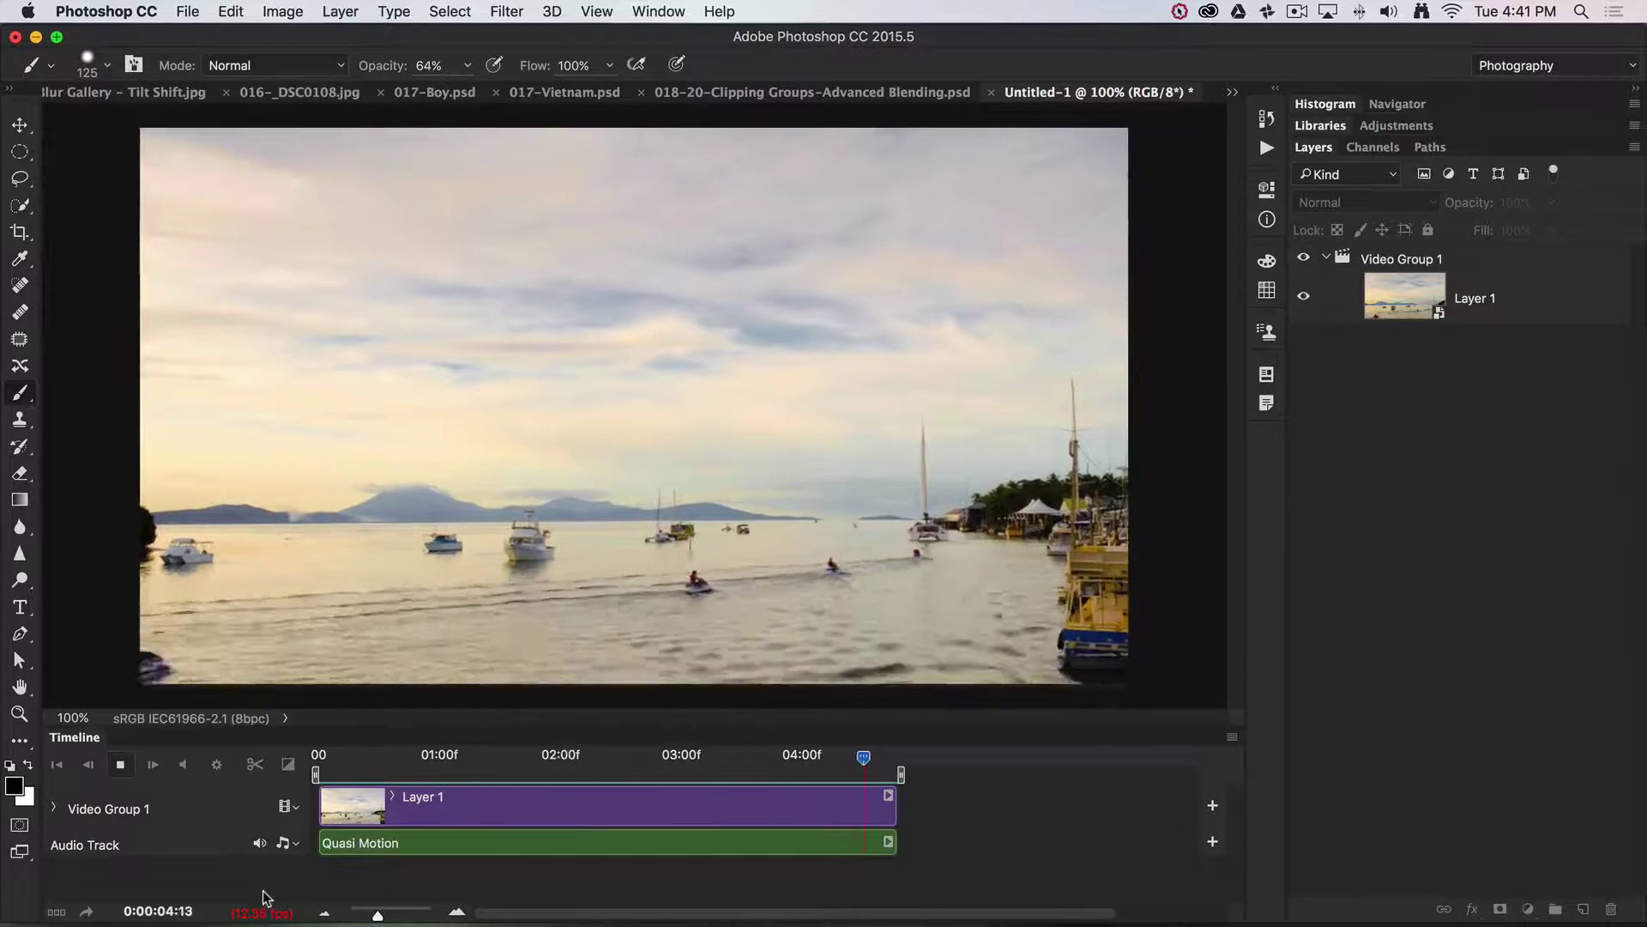
{"action": "left_click", "coordinate": [263, 884]}
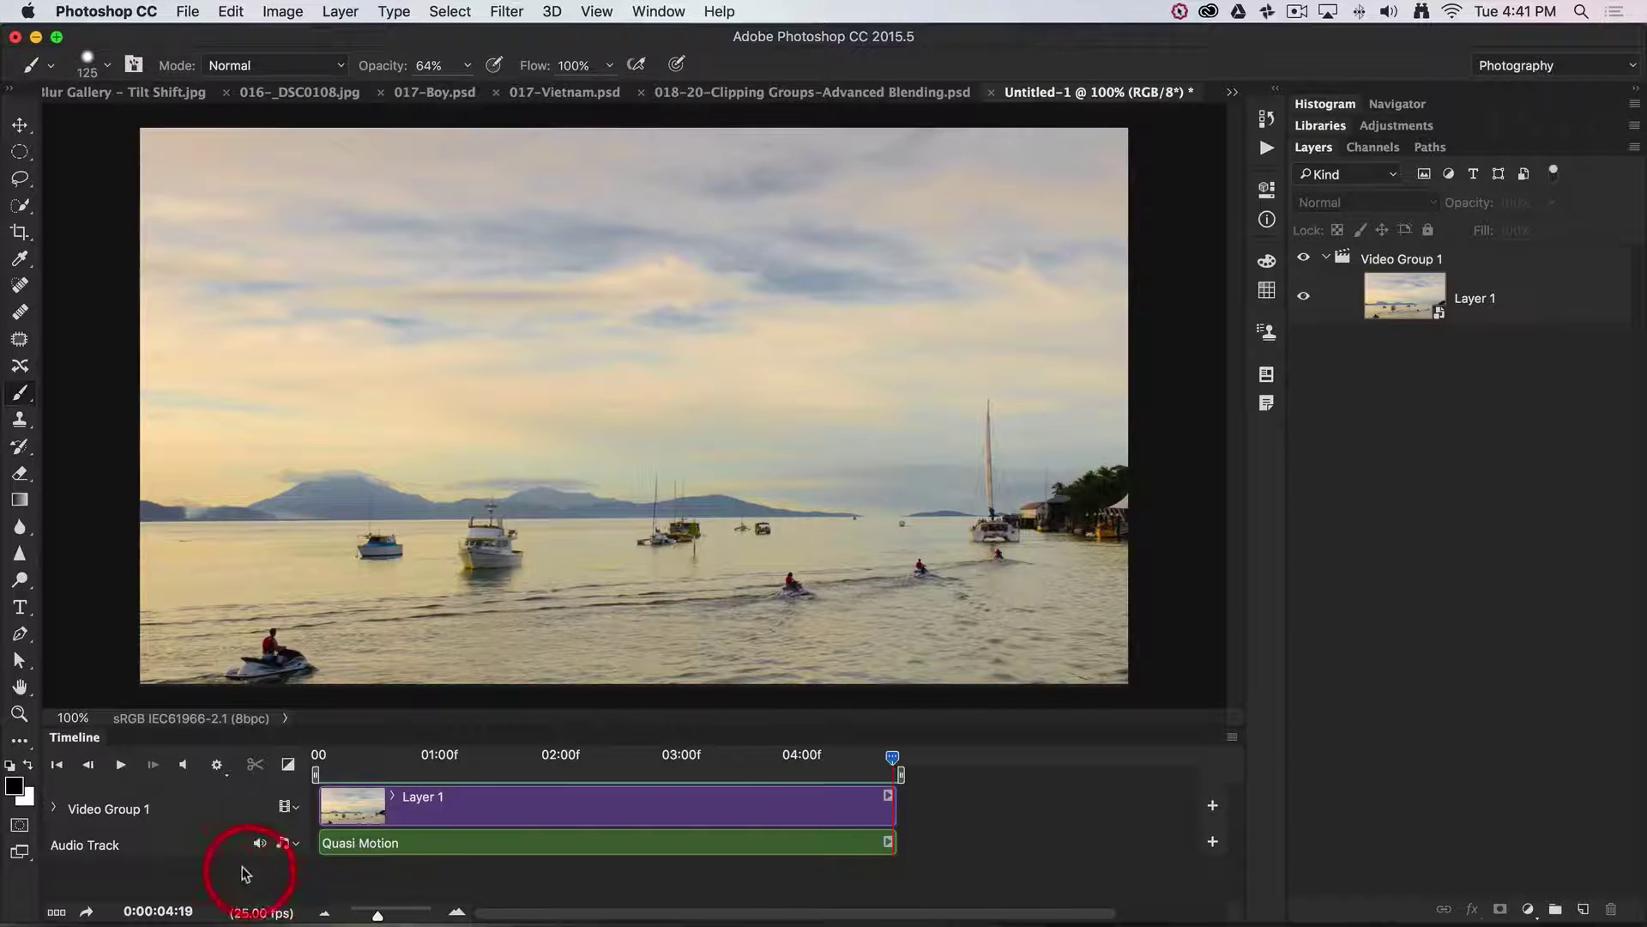
{"action": "left_click", "coordinate": [120, 764]}
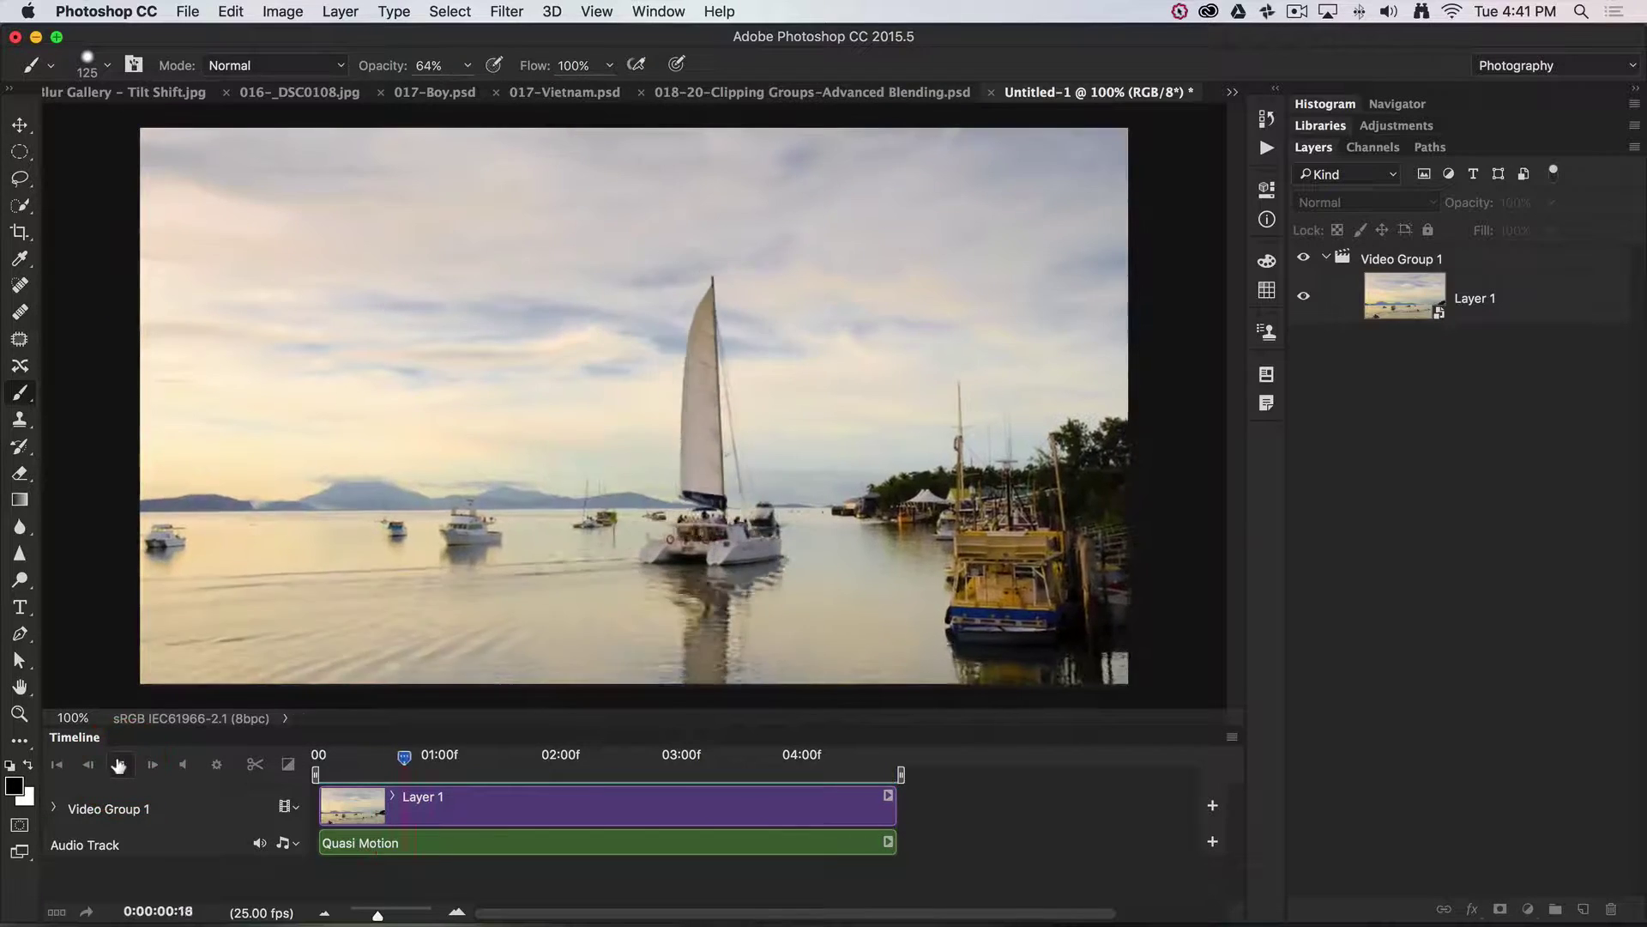